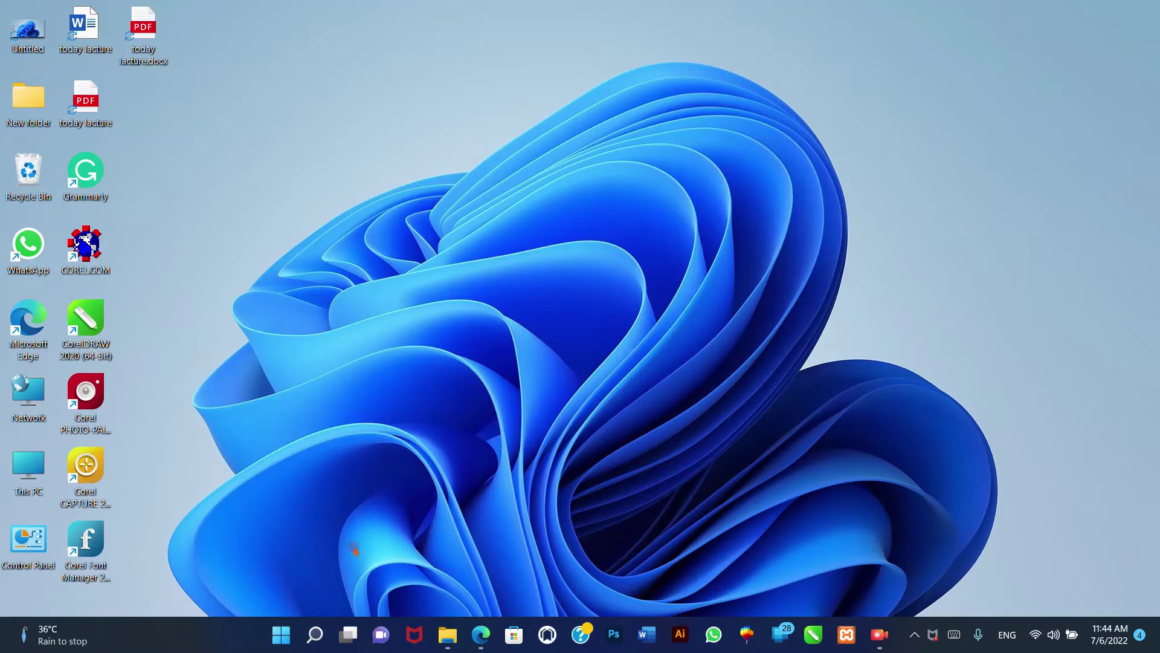
- Launch Settings from Start and open the Rajput network's properties under Network & internet
click(280, 642)
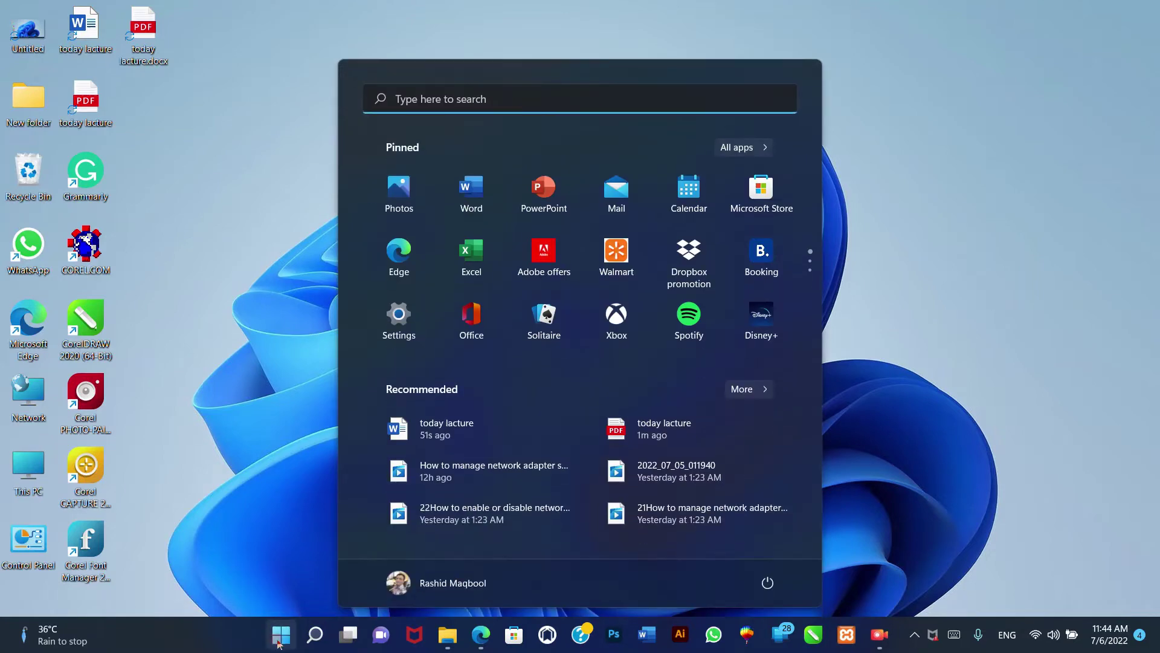
click(279, 642)
click(280, 643)
click(399, 321)
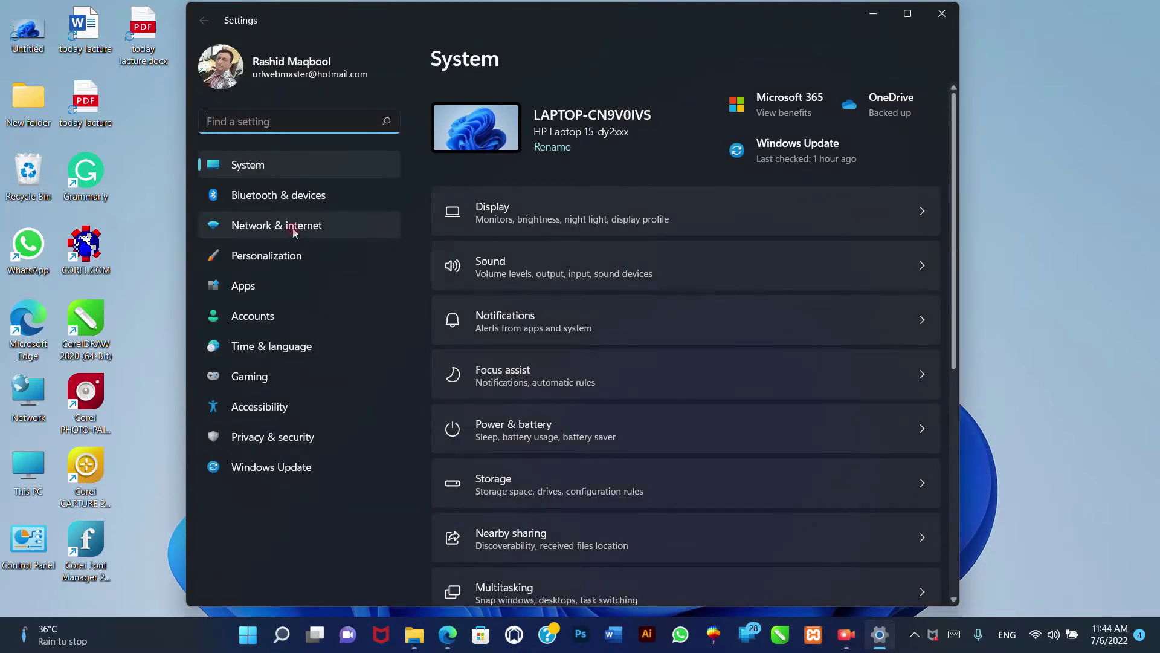
click(294, 232)
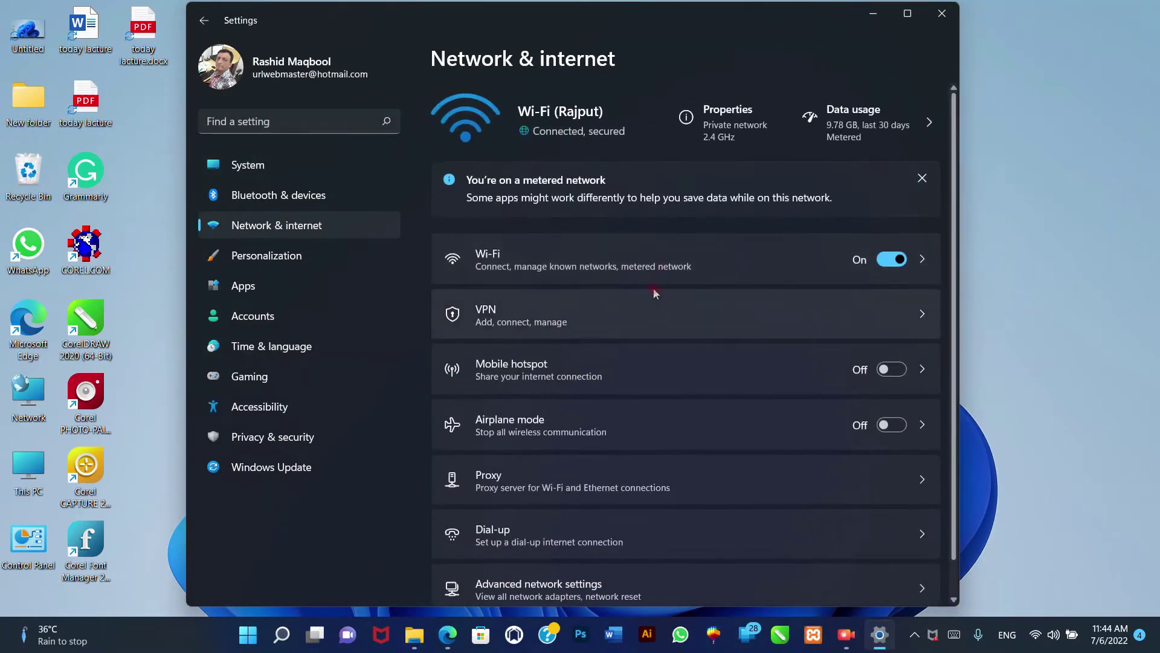
click(719, 130)
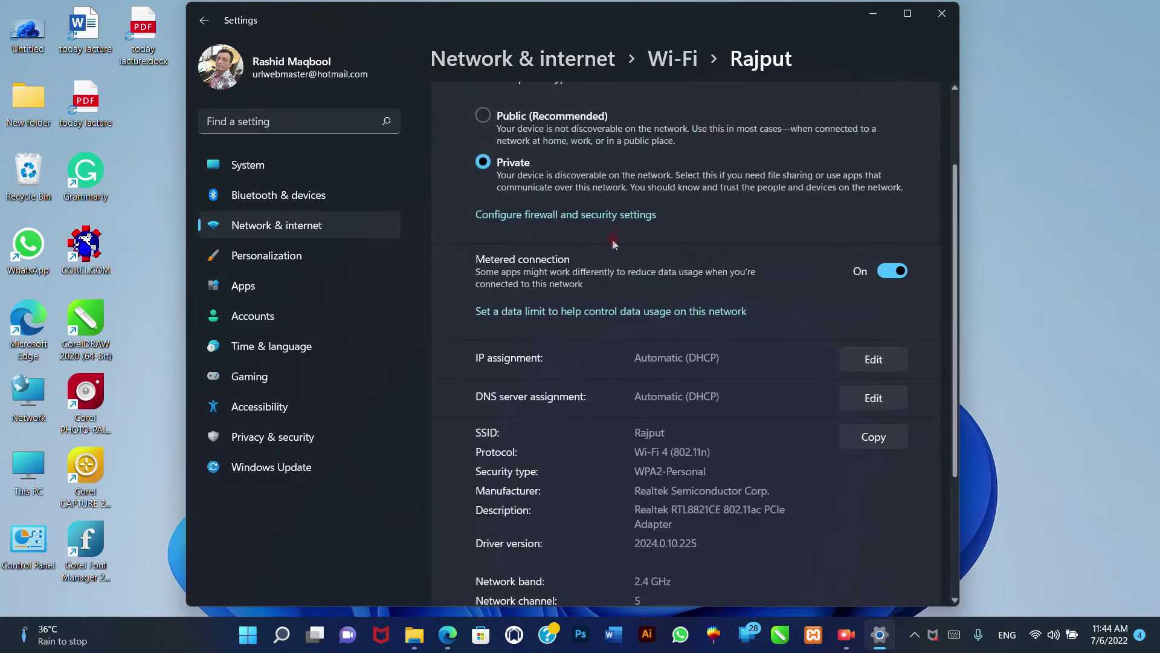
- Set the Rajput network profile type to Public (Recommended)
scroll(612, 238, up, 2)
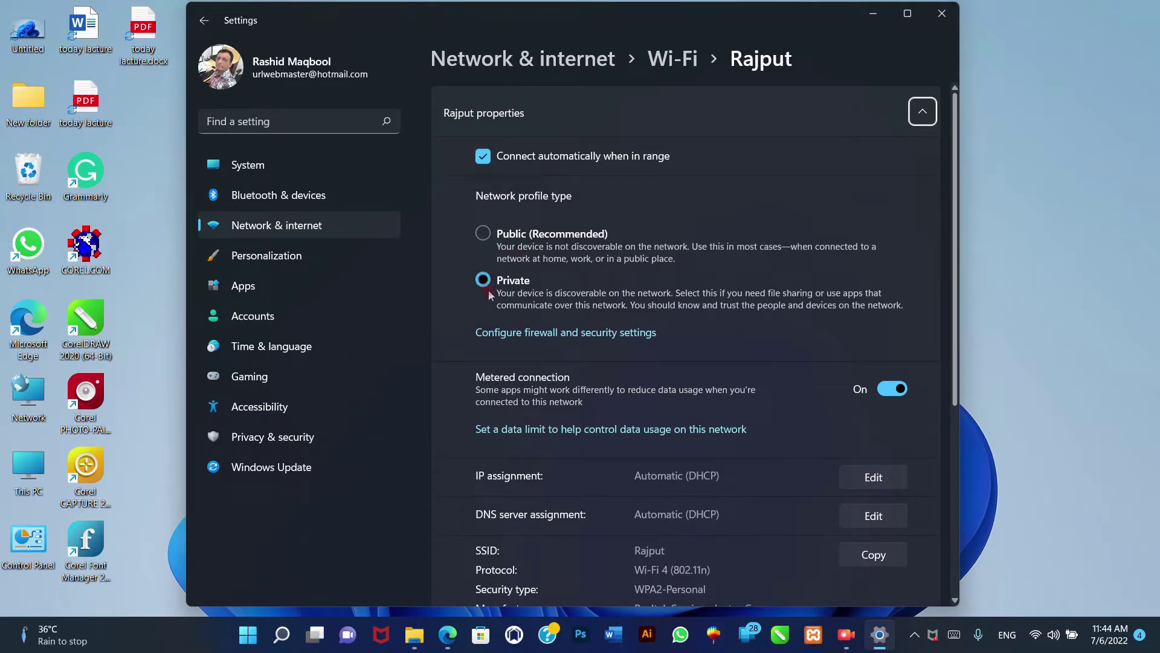
click(506, 244)
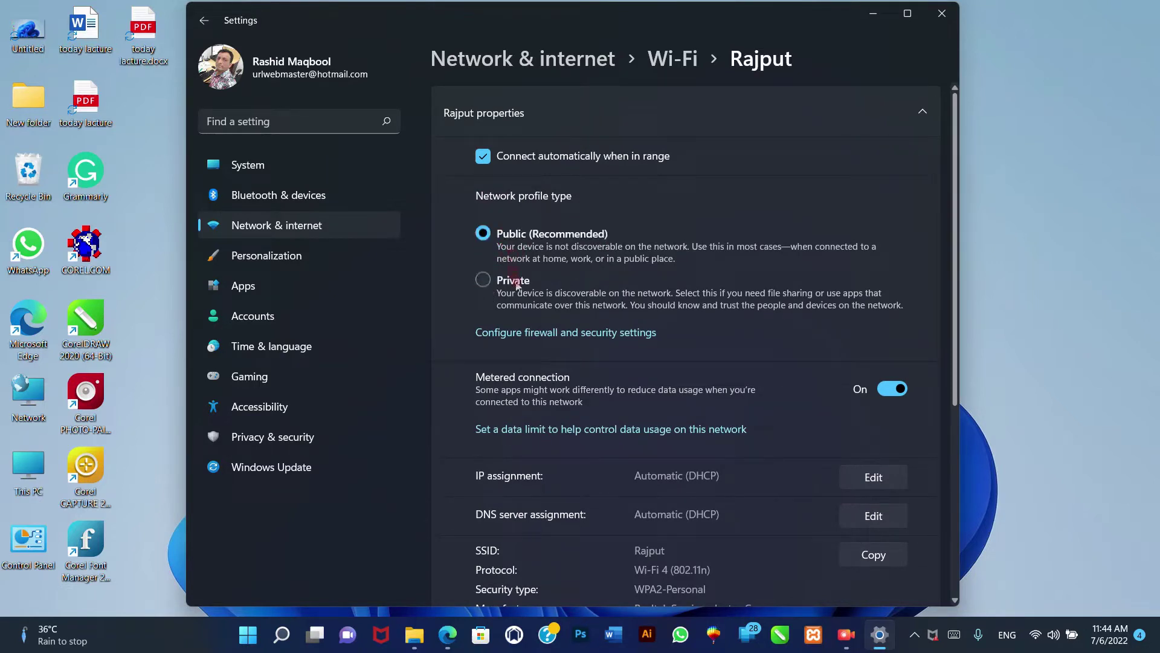
scroll(552, 369, down, 5)
scroll(559, 387, up, 5)
- Switch Rajput's network profile back to Private and close Settings
click(484, 281)
click(942, 13)
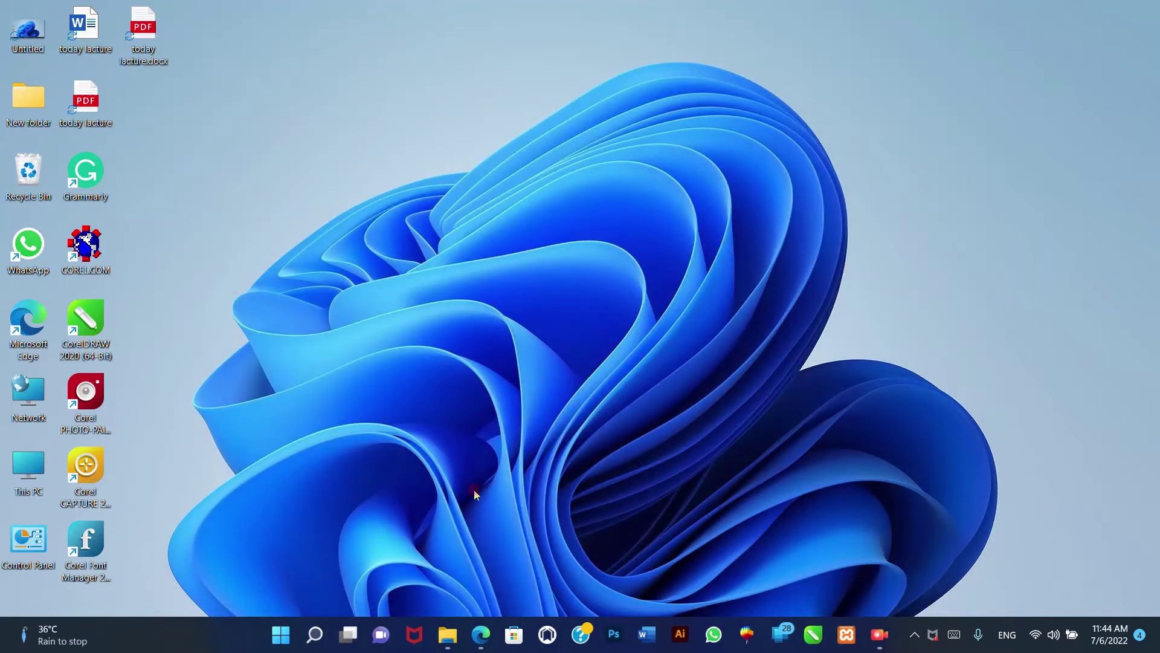
click(279, 634)
- Reopen the Rajput properties via Network & internet > Wi-Fi and review its details
click(398, 327)
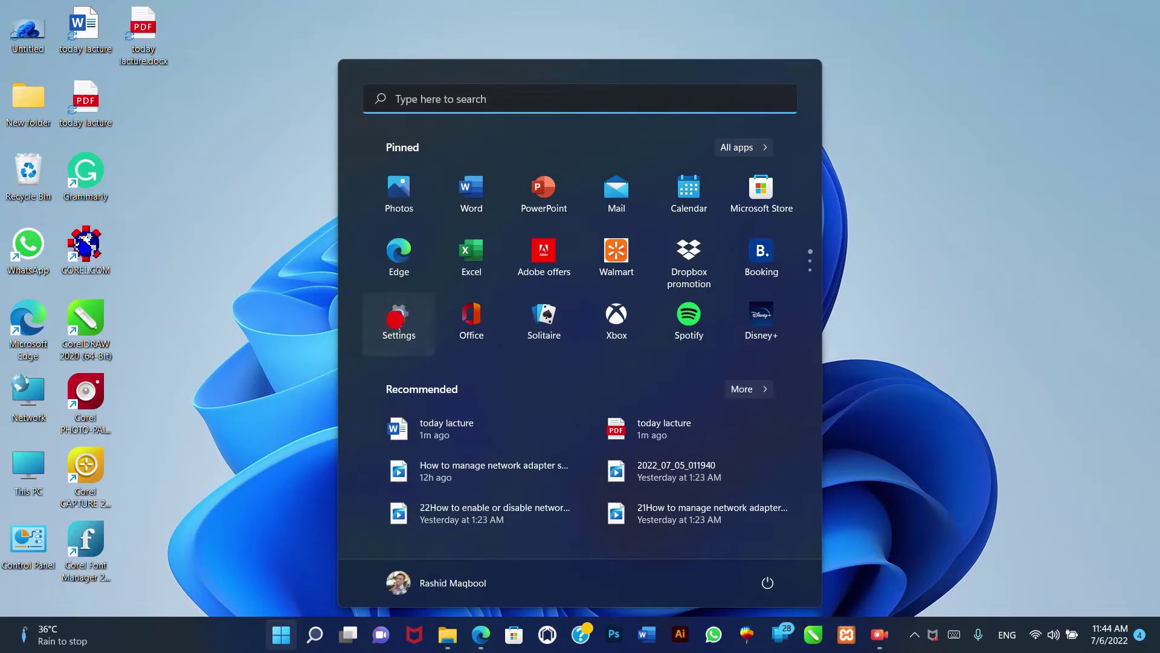
click(290, 231)
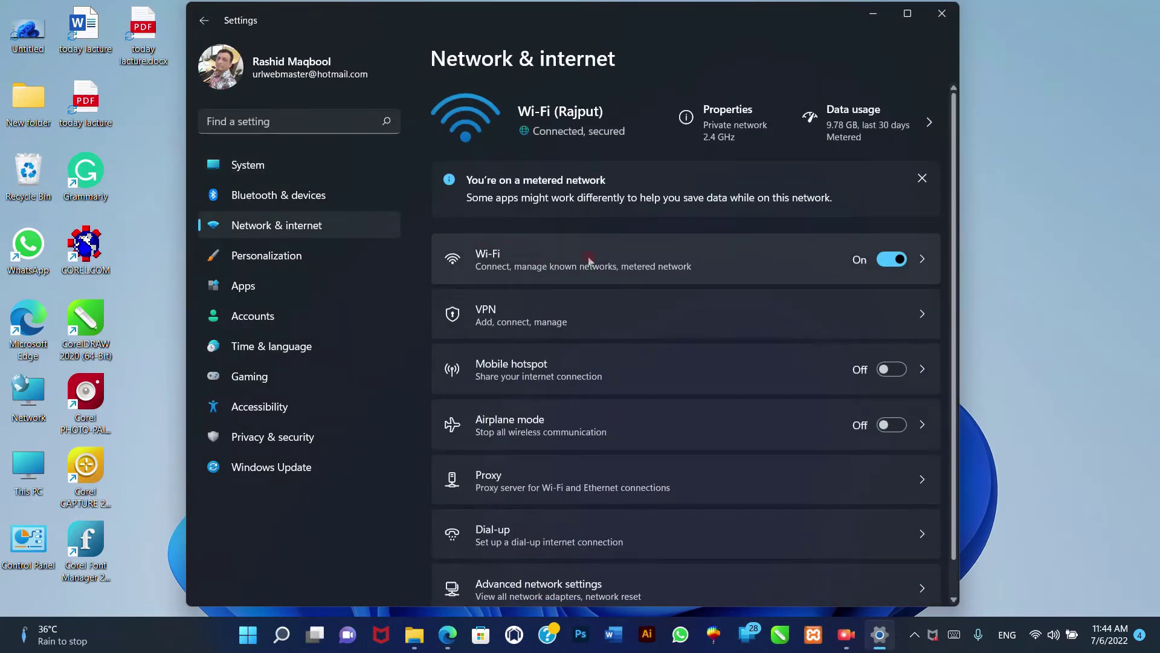
click(640, 259)
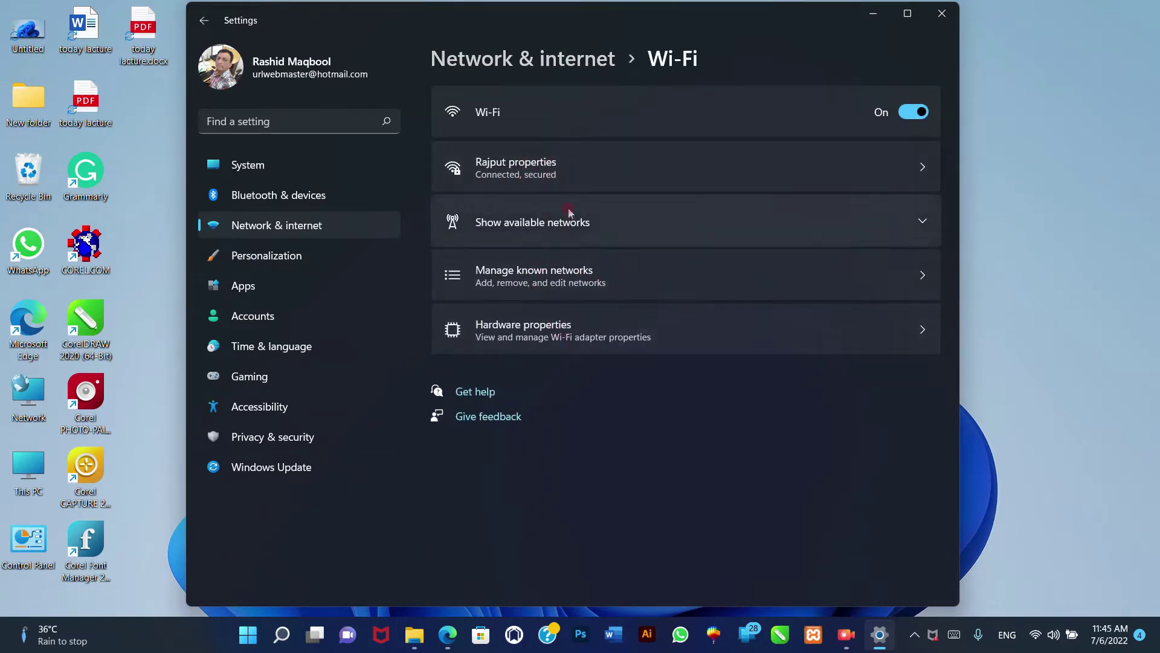
click(568, 163)
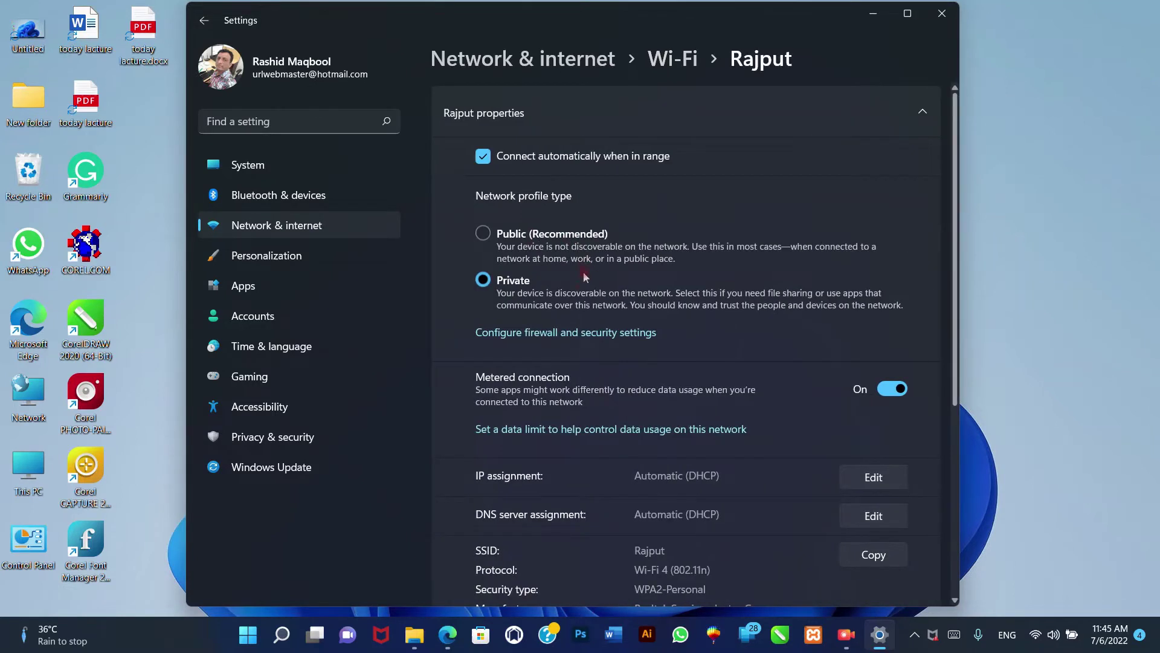
scroll(580, 290, down, 1)
scroll(574, 307, up, 1)
scroll(538, 241, down, 2)
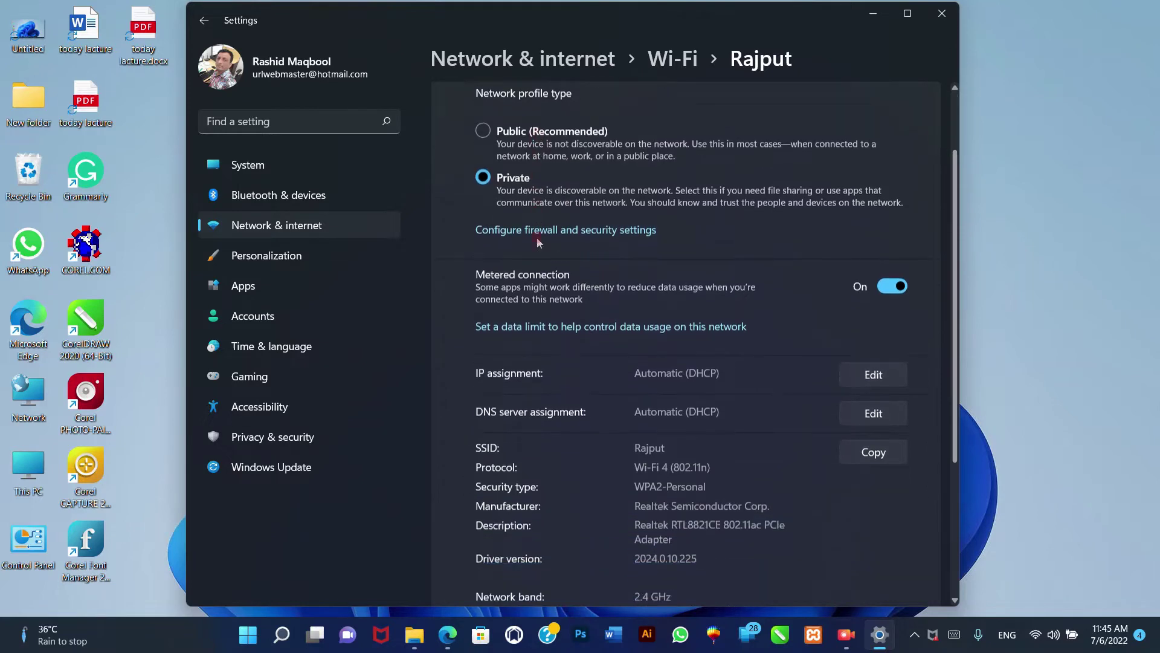
scroll(539, 241, down, 1)
scroll(538, 252, up, 3)
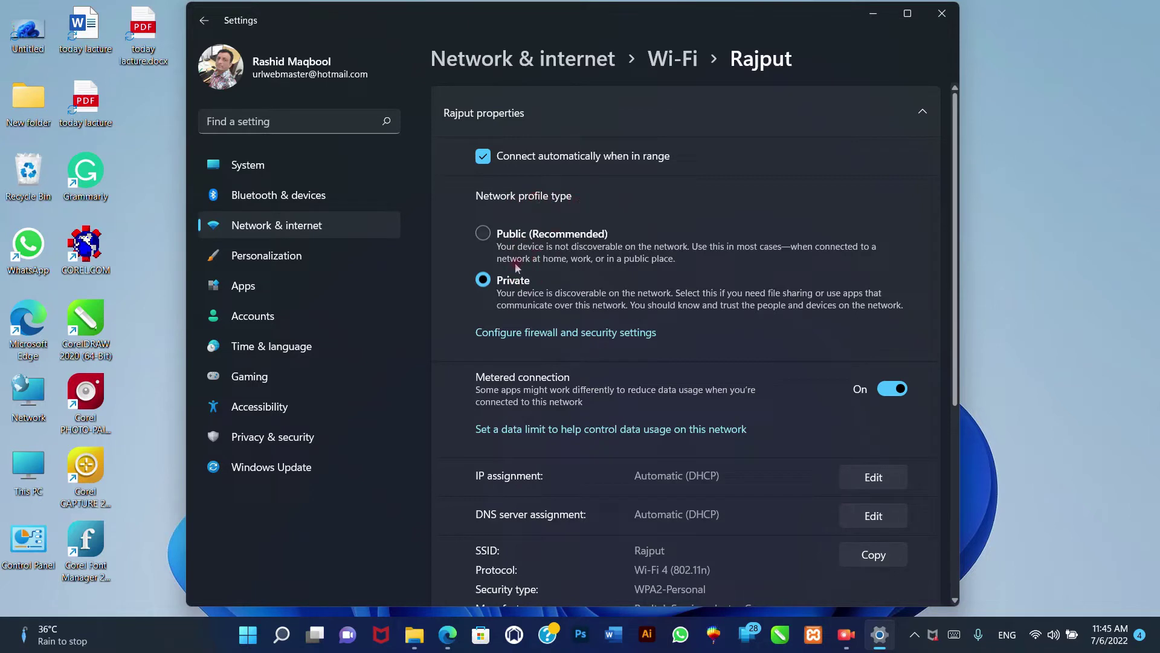
click(506, 233)
click(513, 286)
scroll(792, 253, down, 3)
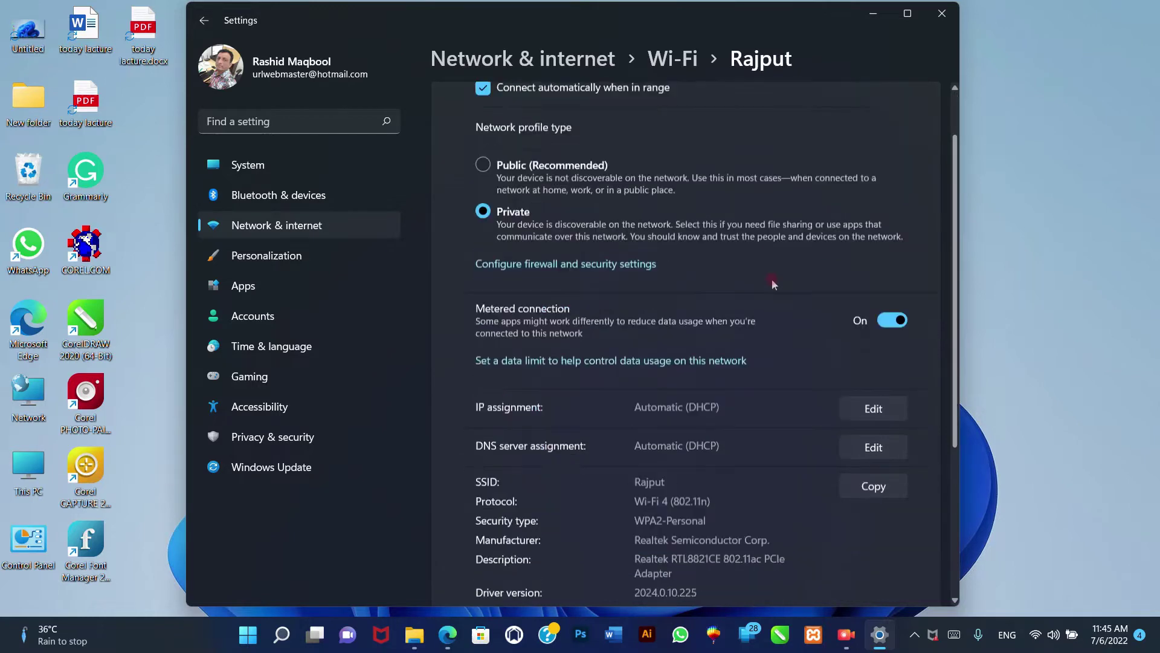
scroll(774, 287, down, 3)
scroll(780, 281, up, 5)
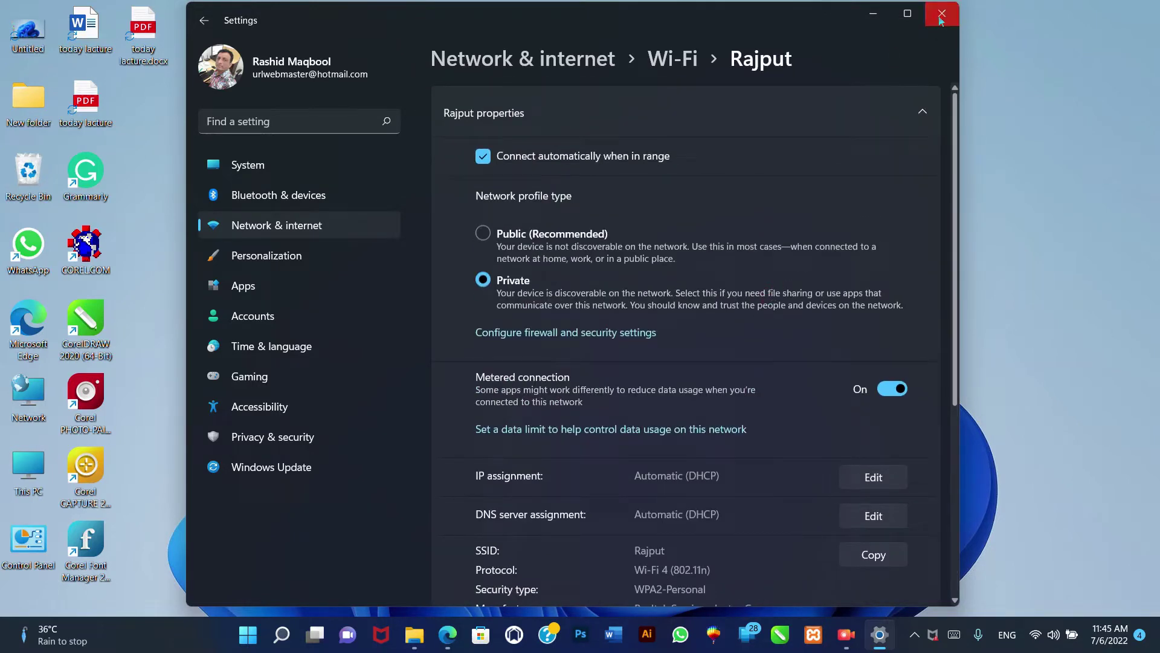
click(625, 244)
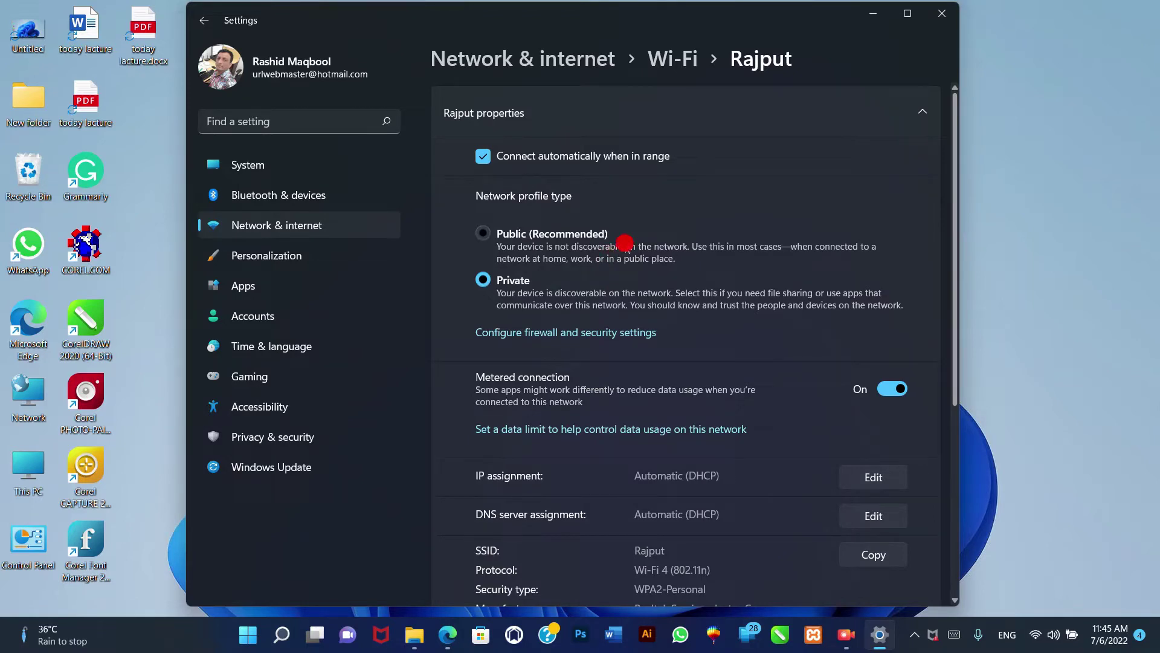
click(940, 13)
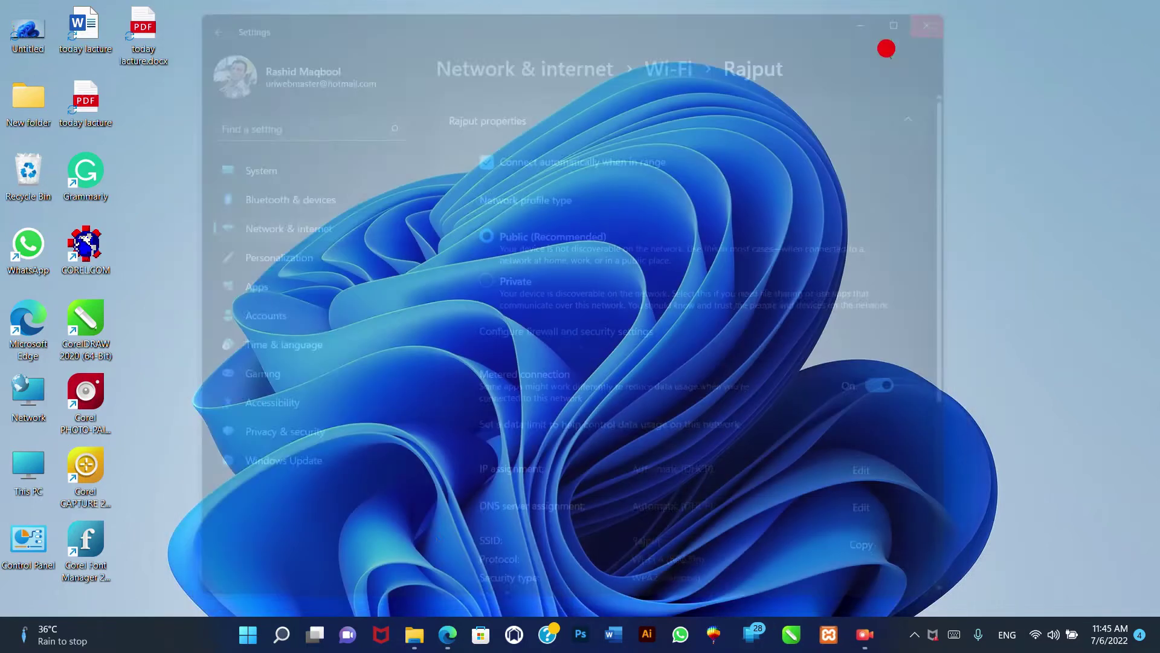
click(281, 640)
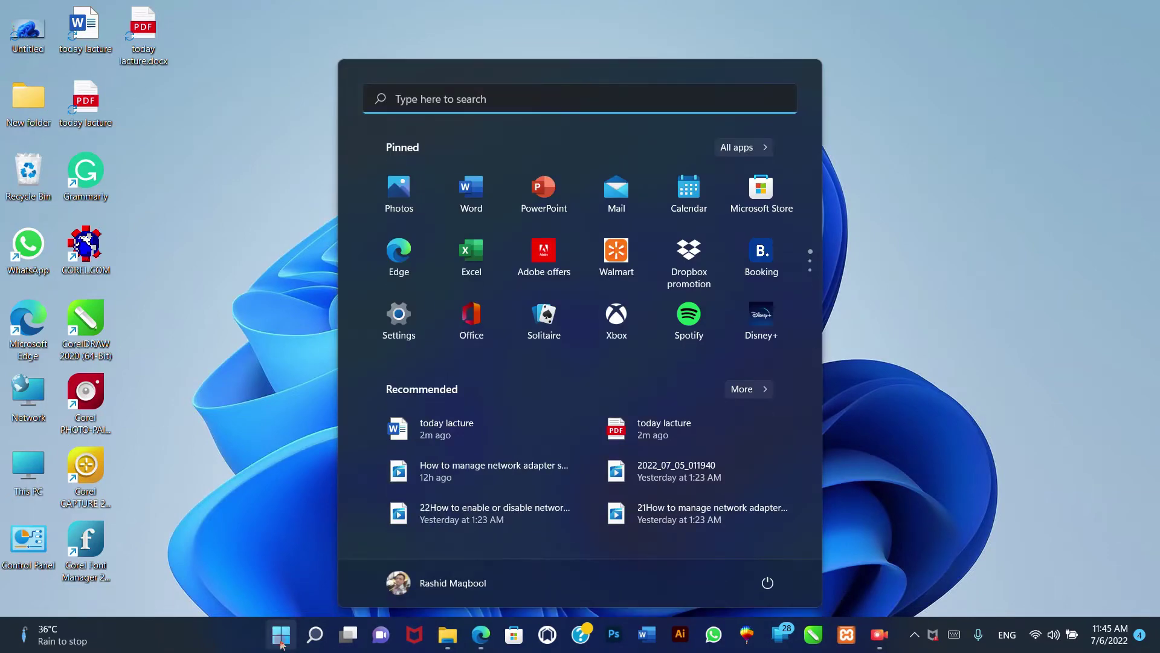
click(407, 332)
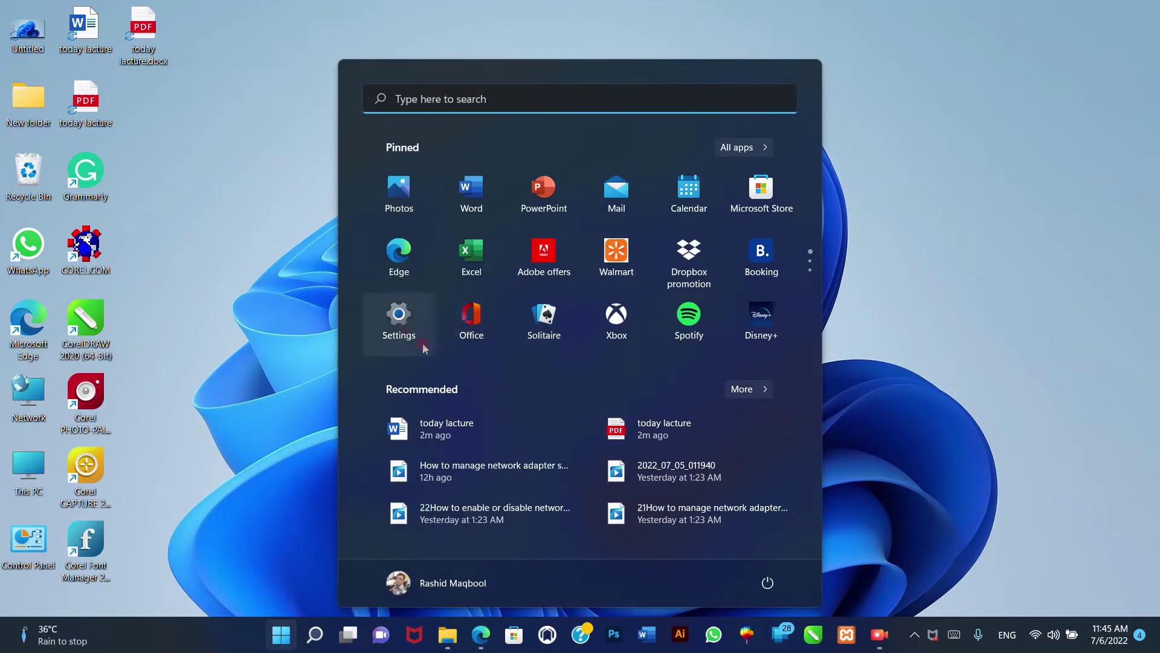
click(943, 303)
click(275, 639)
click(278, 637)
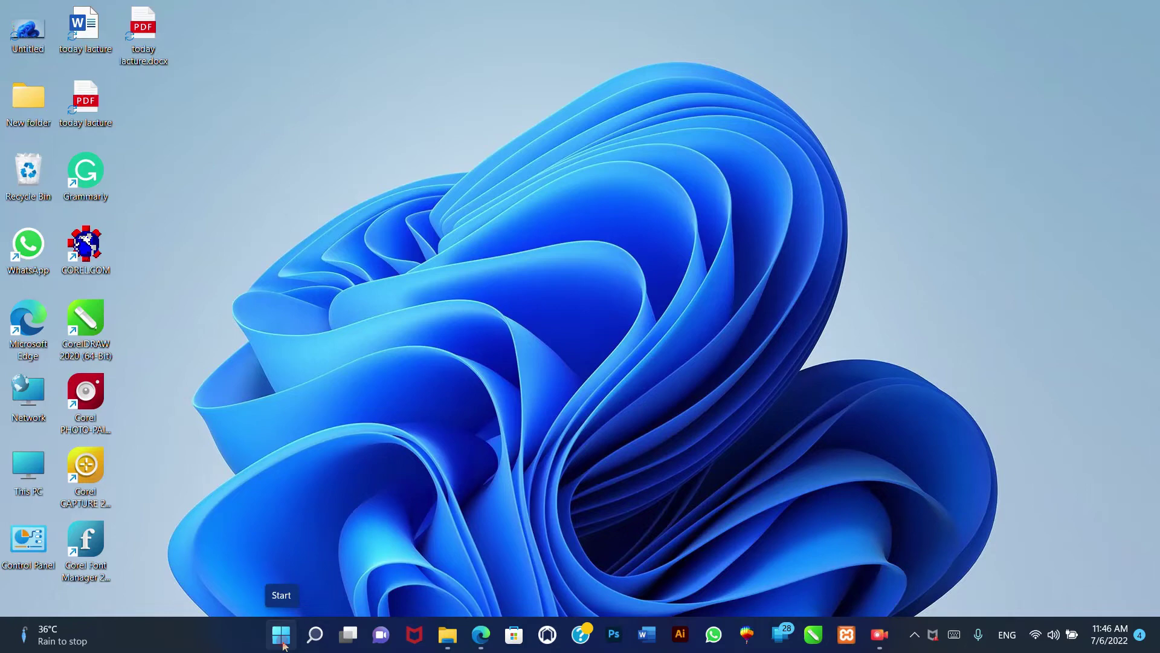
click(282, 644)
click(401, 325)
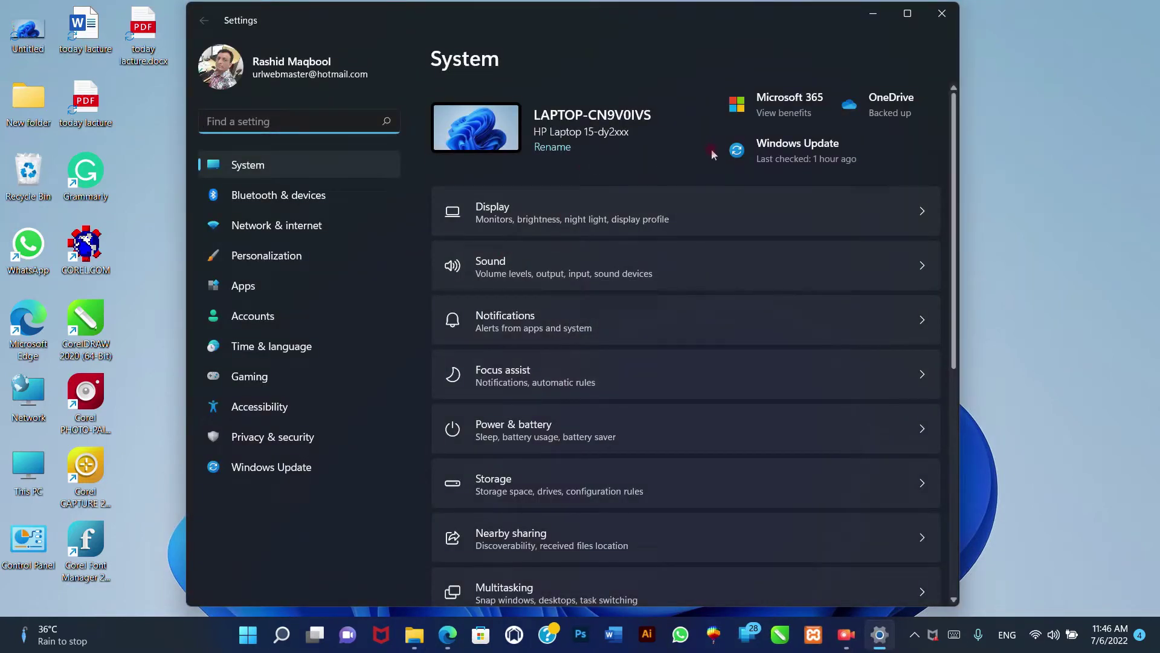
click(326, 225)
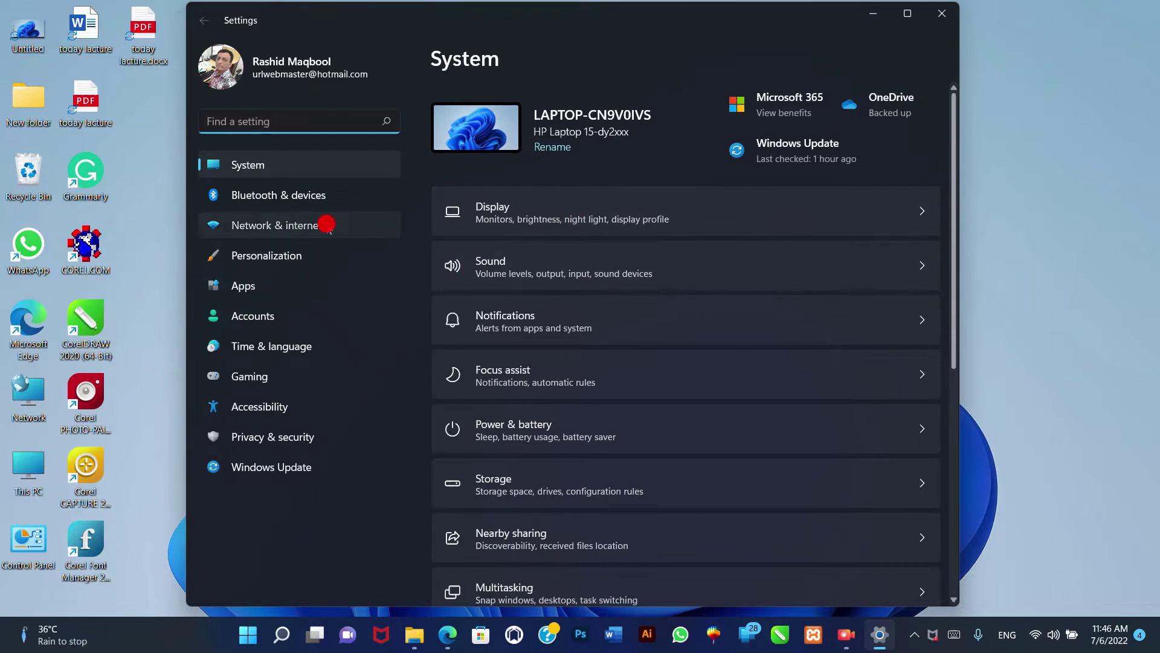
click(730, 115)
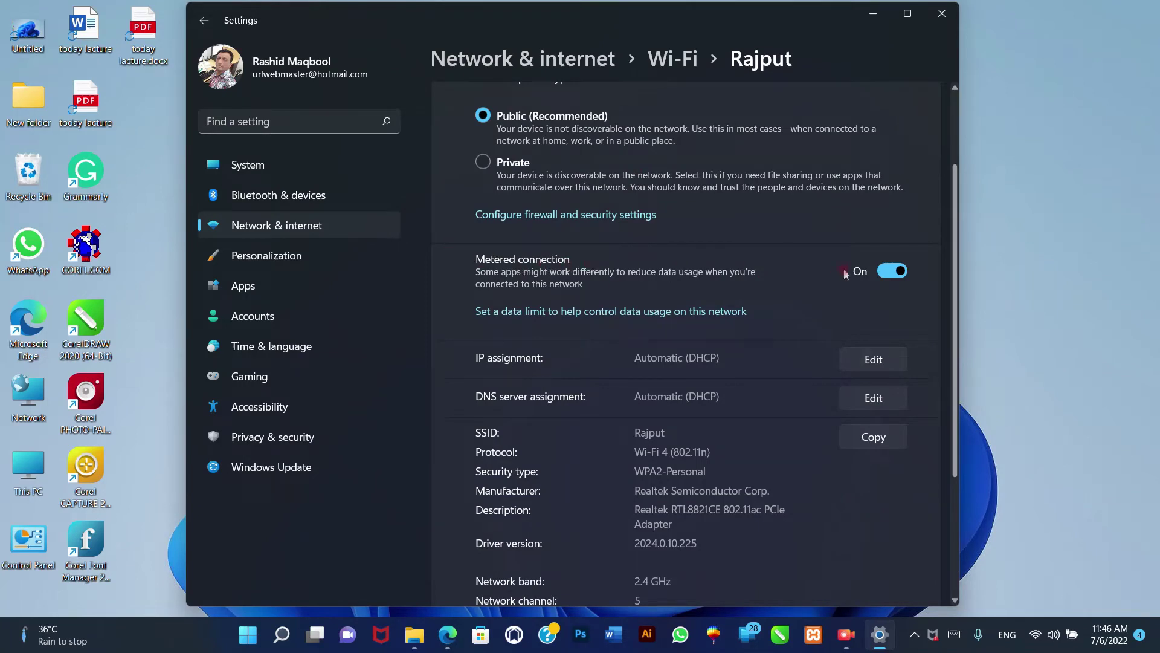
click(890, 273)
click(890, 273)
click(943, 17)
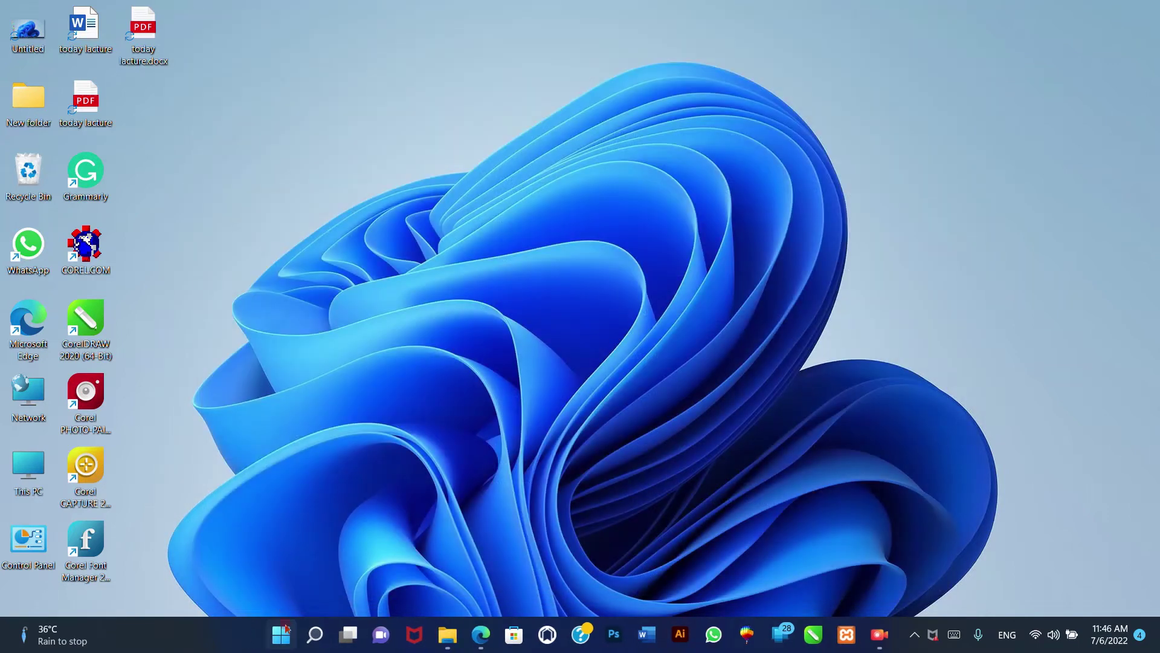
click(279, 632)
- Launch Settings and open the Rajput network's properties under Network & internet > Wi-Fi
click(410, 319)
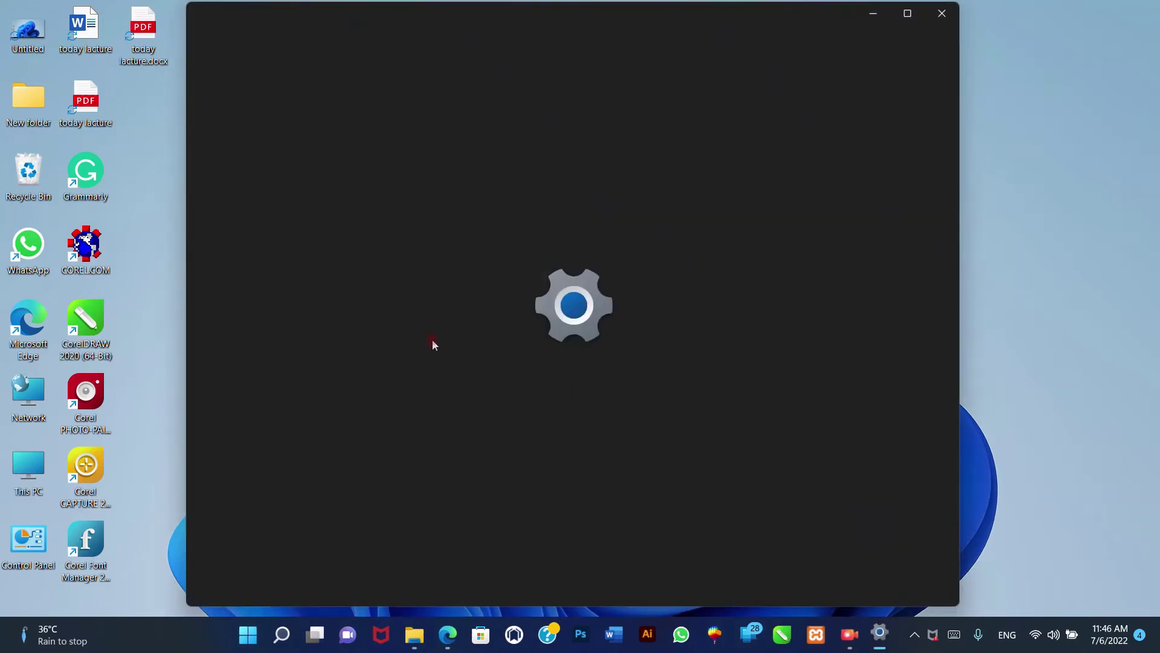
click(357, 230)
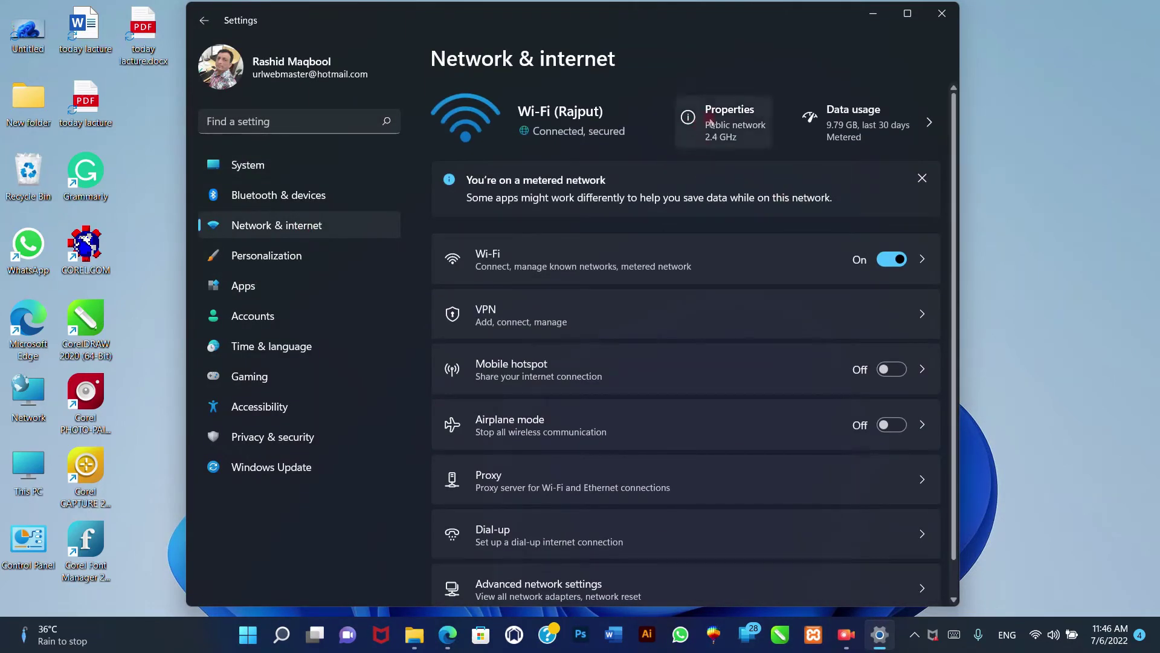
click(612, 264)
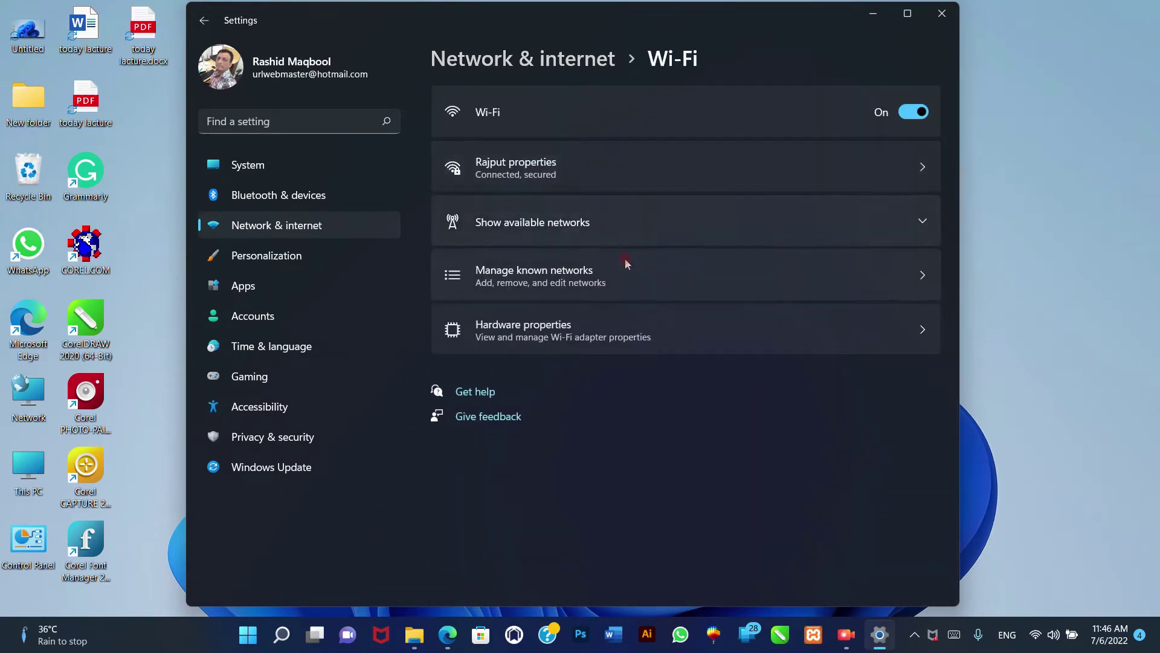
click(585, 174)
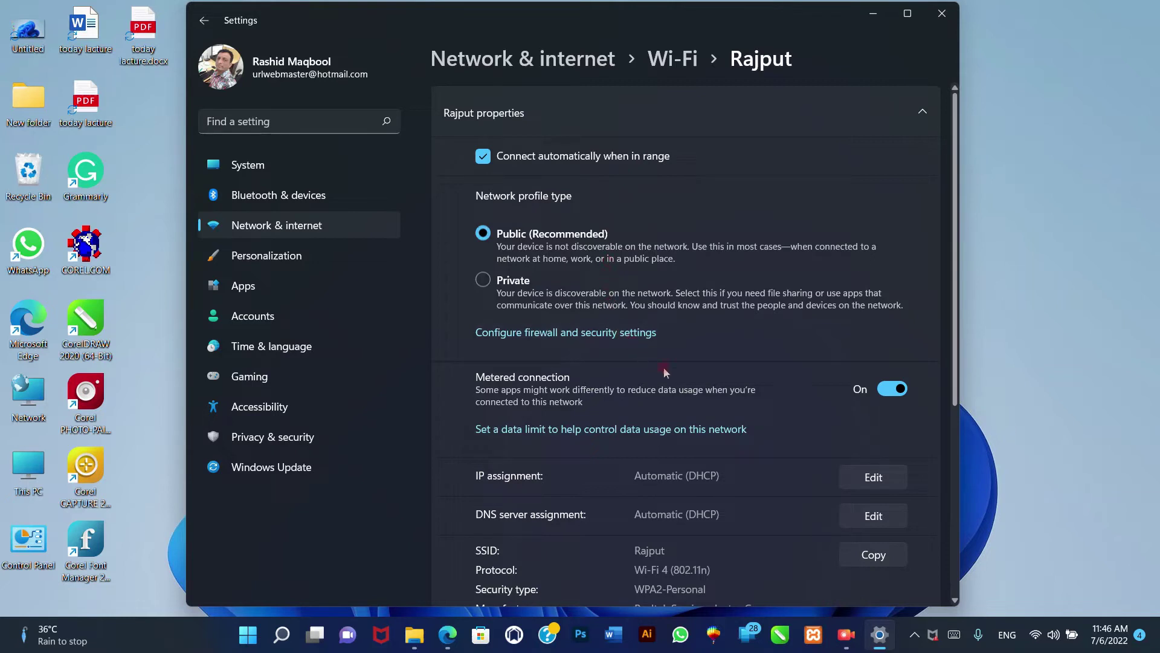
- Review Rajput's details and toggle Metered connection off and back on
scroll(688, 383, down, 1)
scroll(687, 386, up, 1)
scroll(777, 389, down, 5)
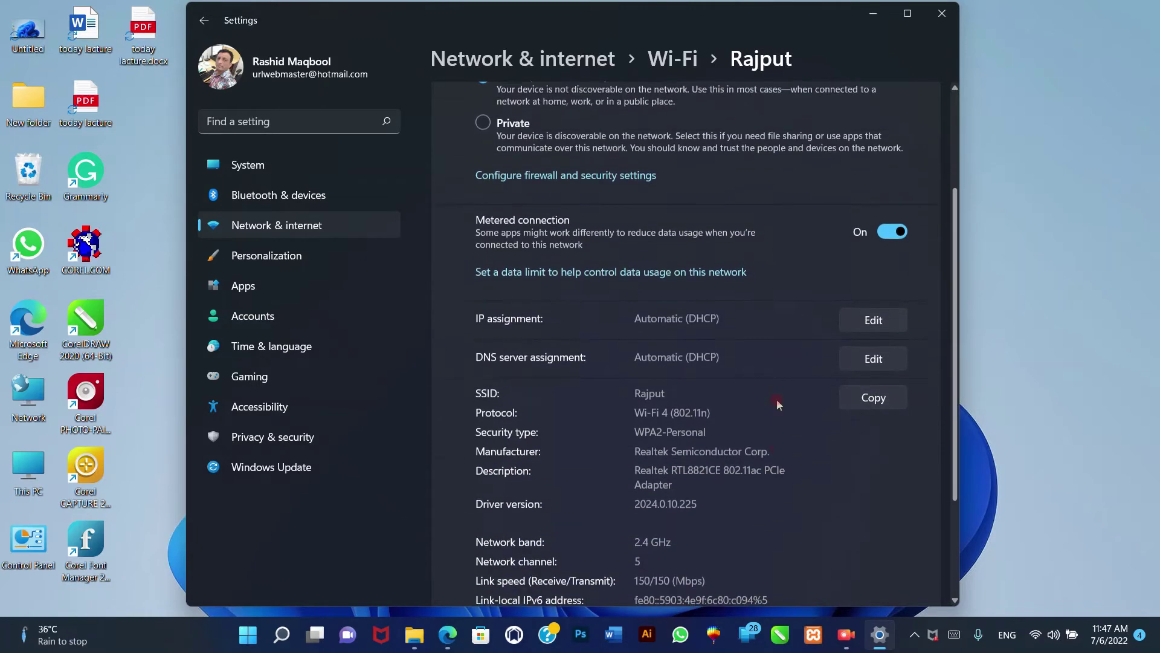
scroll(777, 399, up, 5)
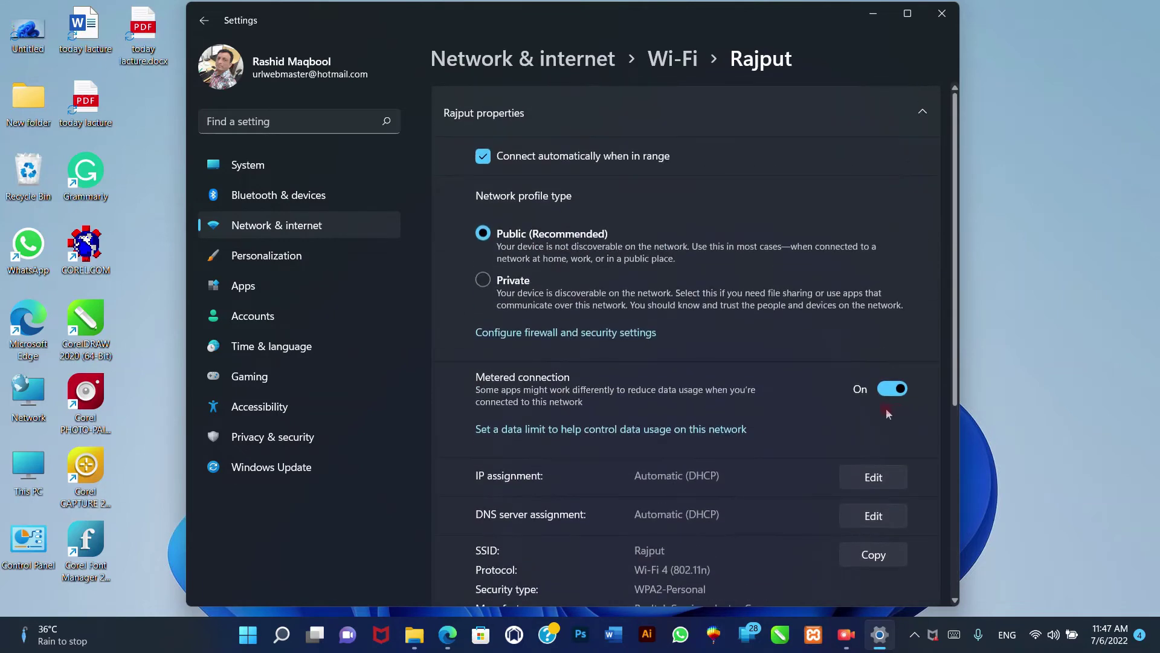
click(884, 388)
click(897, 388)
- Turn Rajput's metered connection off and back on, leaving it On, then close Settings
click(888, 390)
click(890, 390)
click(936, 20)
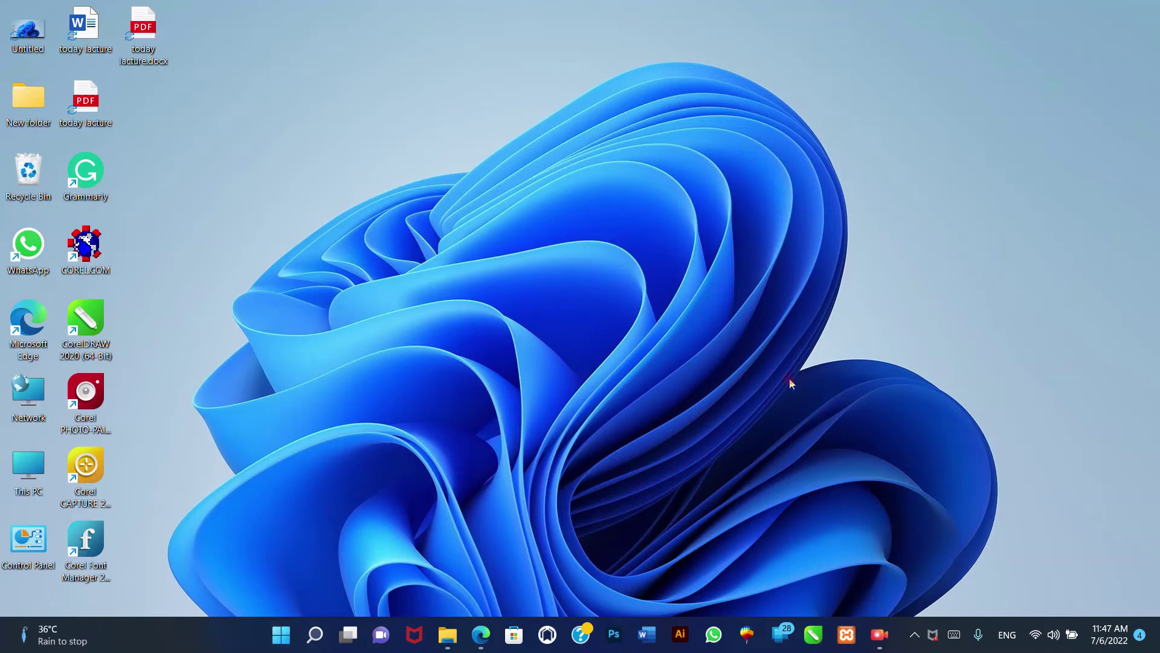
click(279, 635)
- Launch Settings and go to Network & internet > Wi-Fi > Manage known networks
click(422, 330)
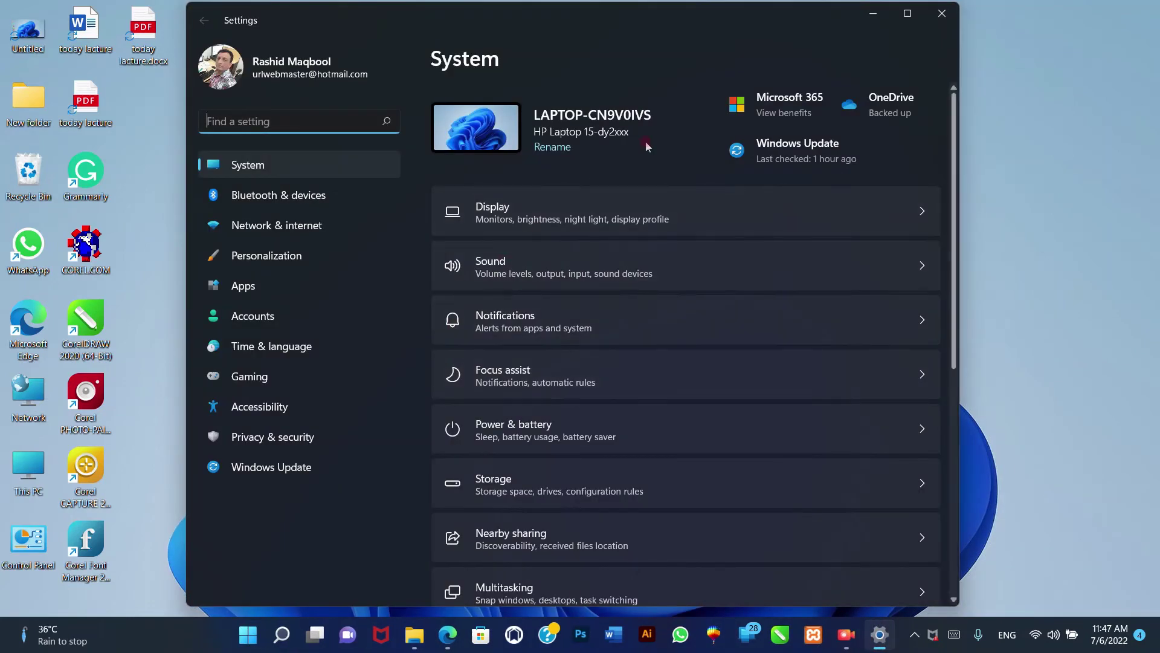
click(292, 225)
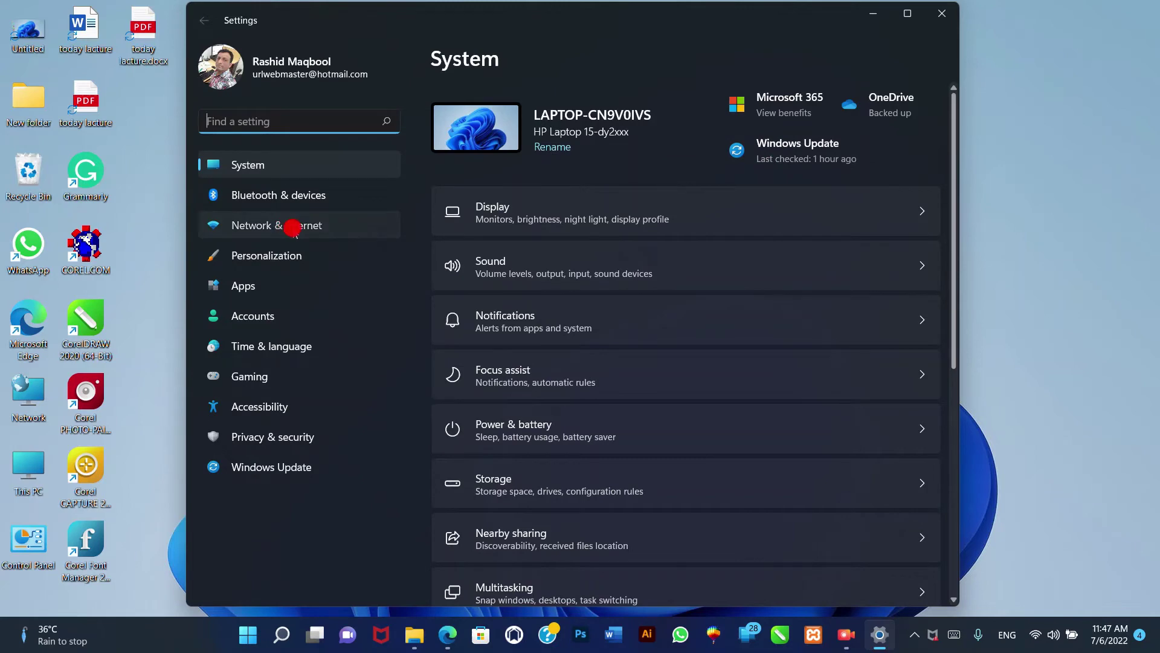
click(580, 270)
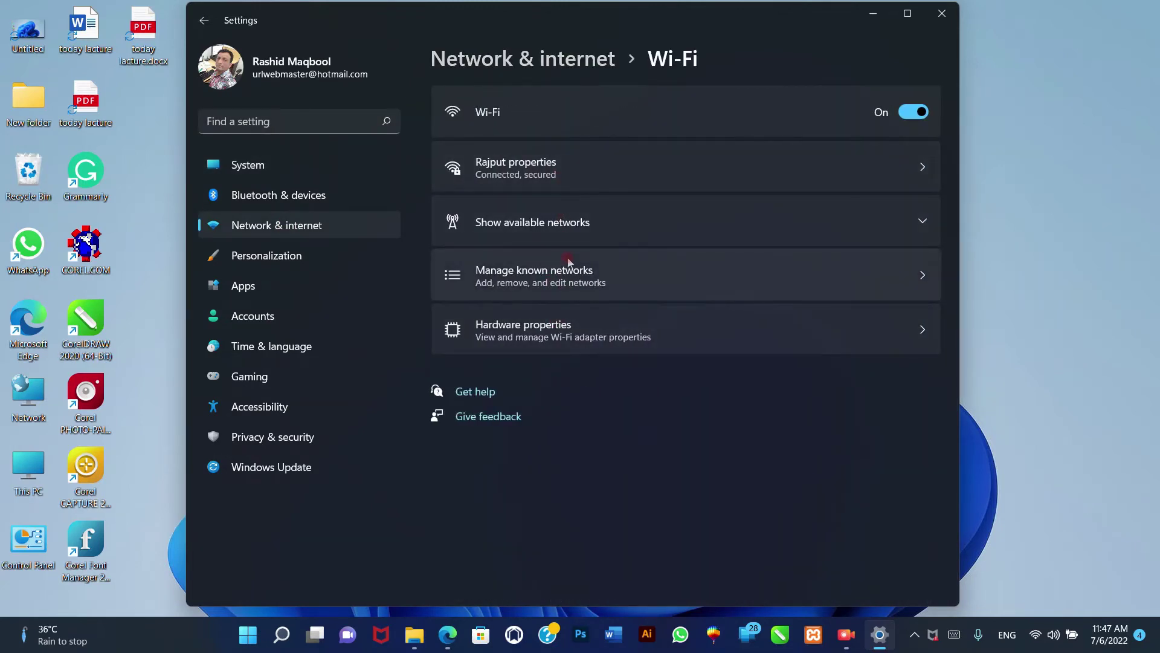
click(569, 281)
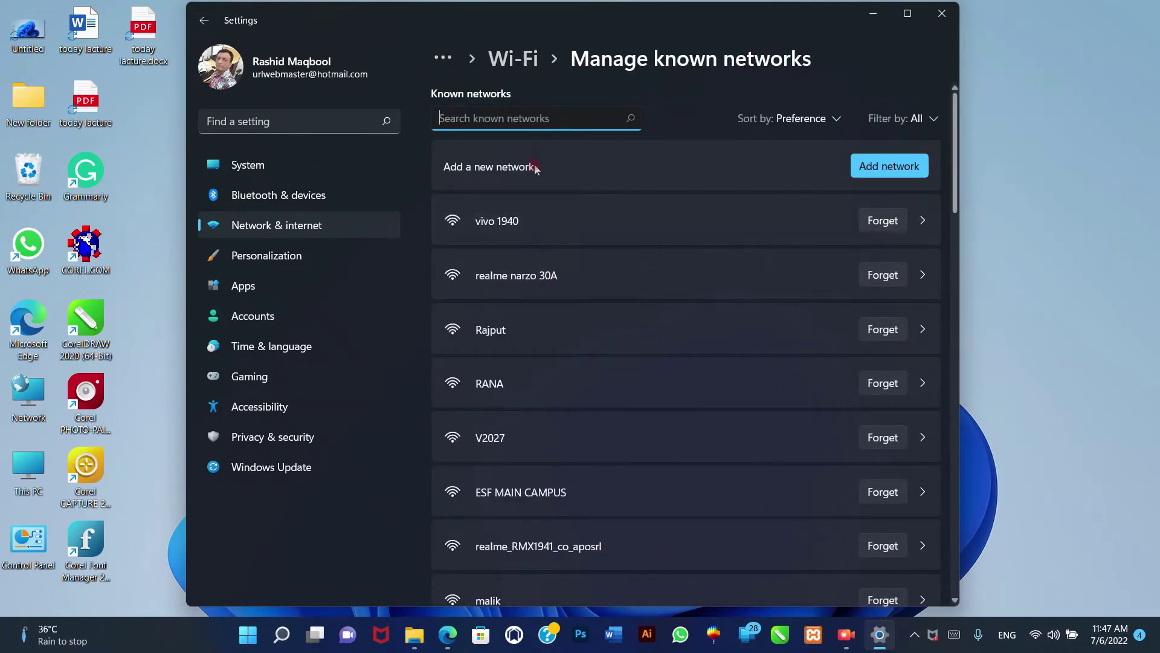
click(894, 170)
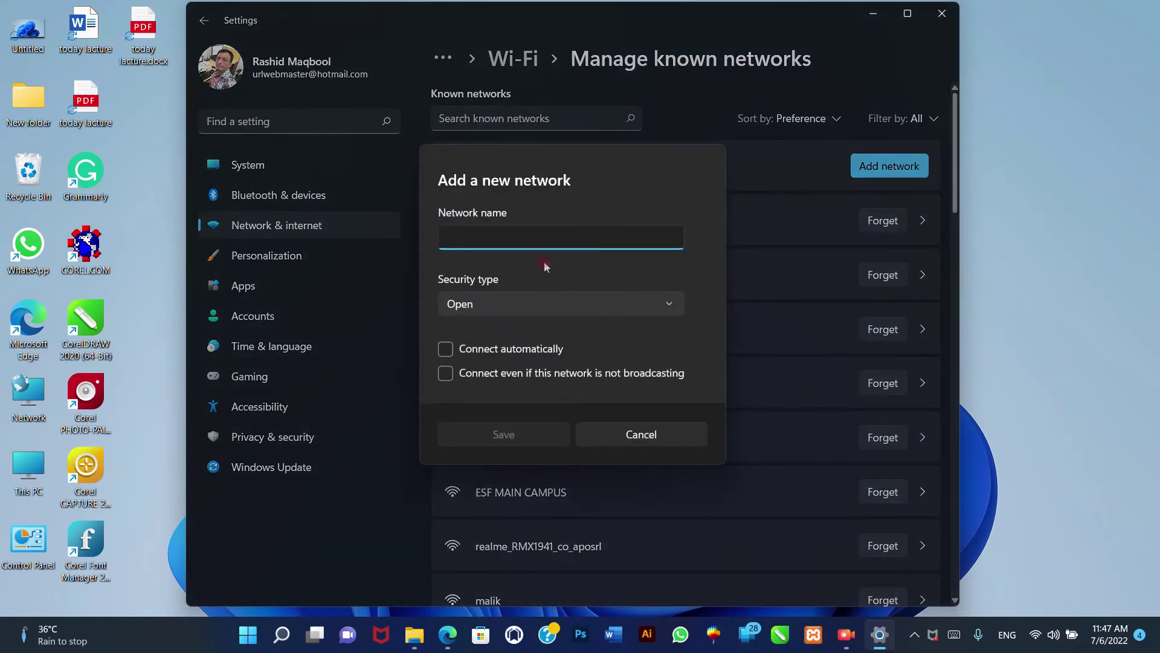
text(jdfidjf)
click(538, 298)
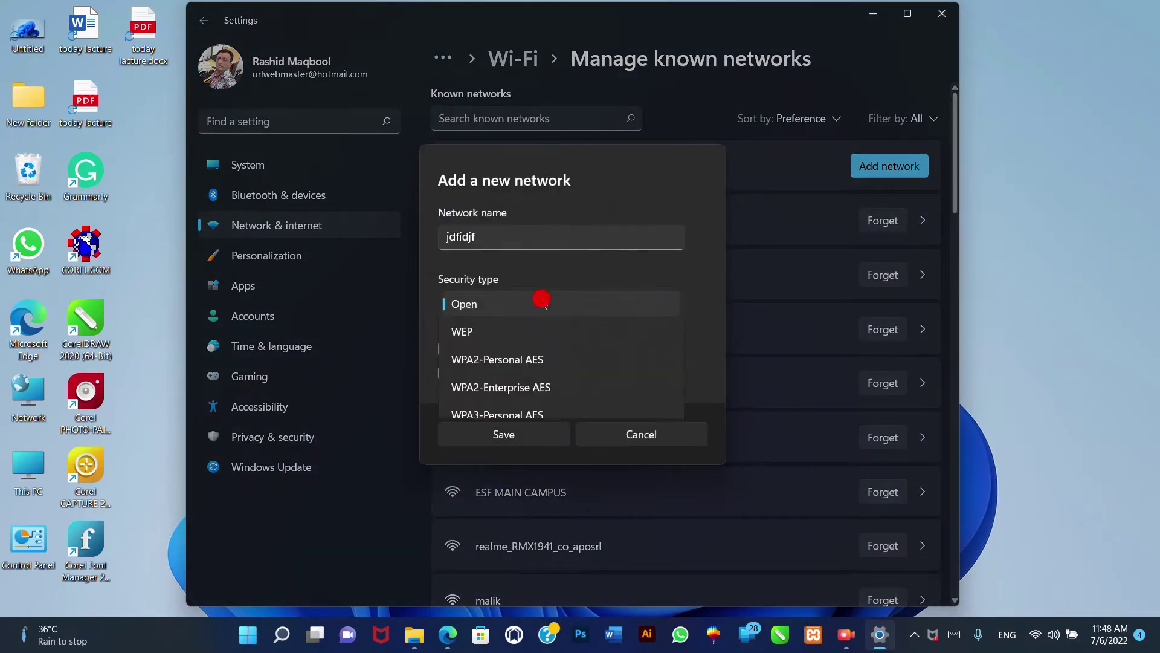
click(537, 334)
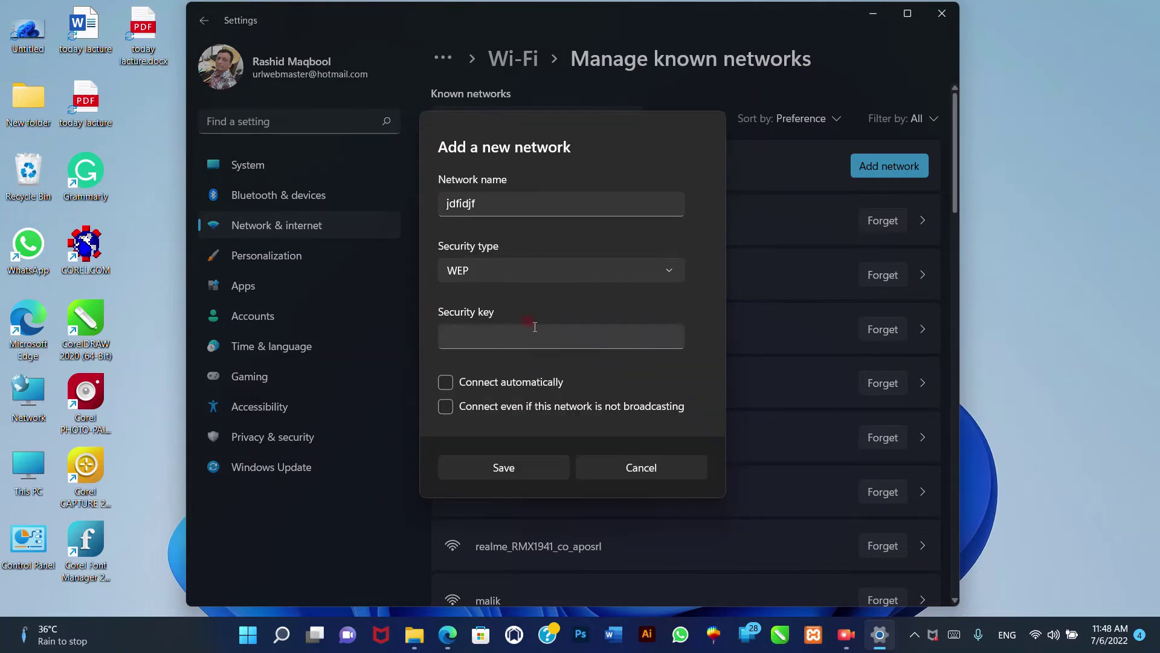
click(535, 327)
click(505, 273)
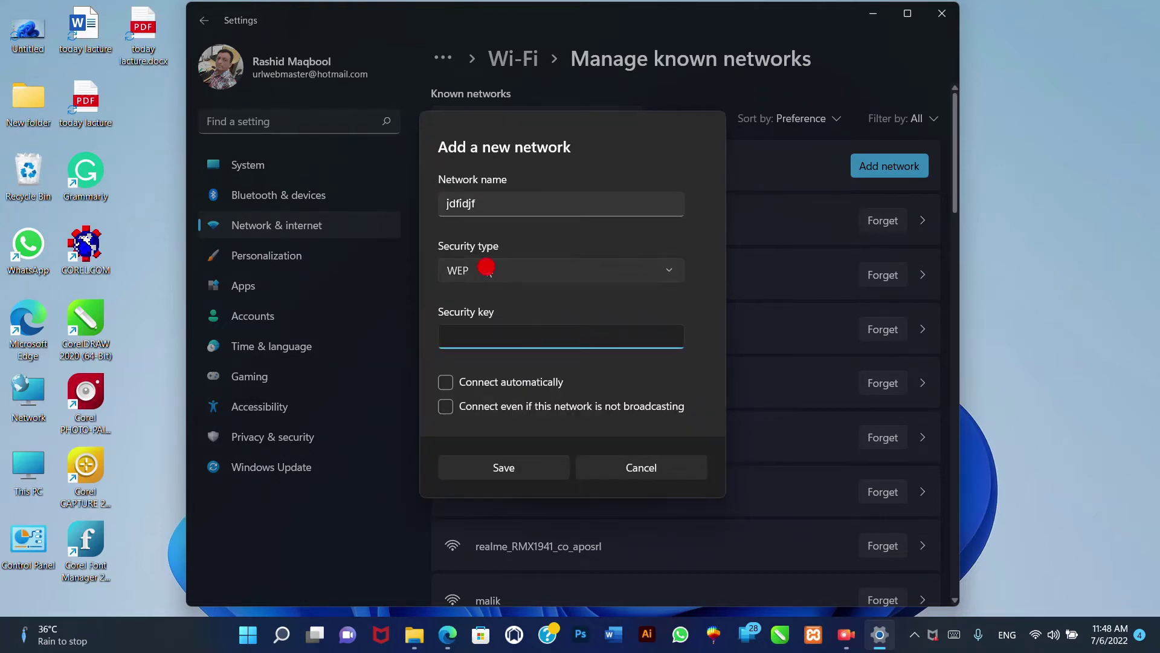
click(486, 267)
click(466, 330)
click(490, 277)
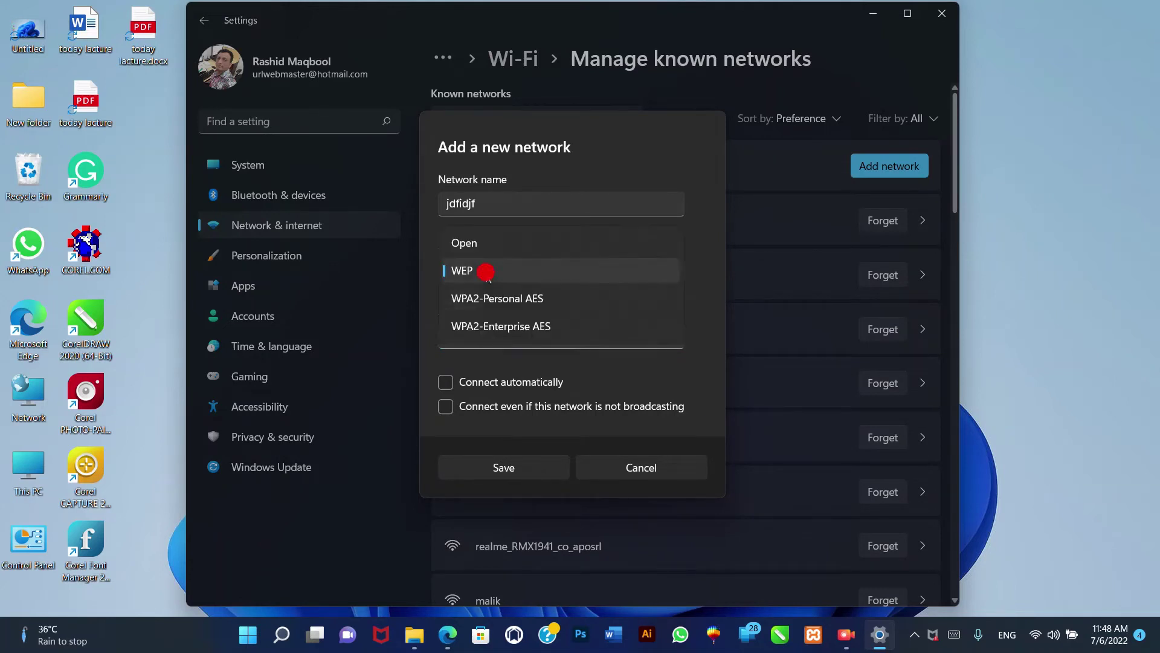
click(490, 273)
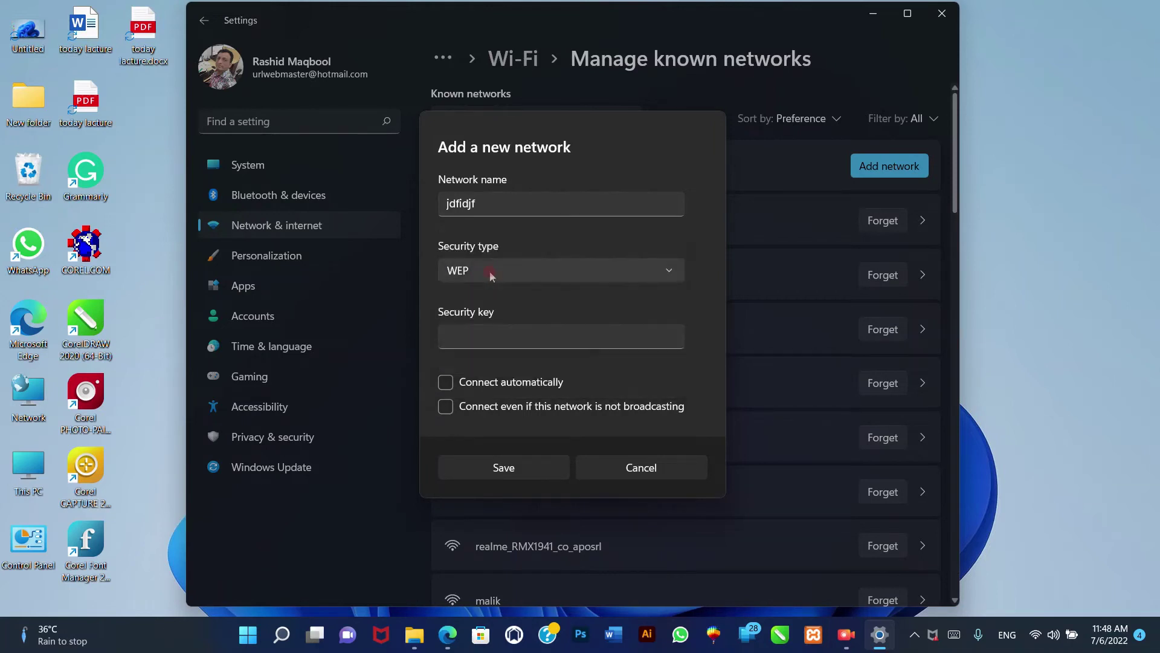
click(490, 336)
text(12345678901)
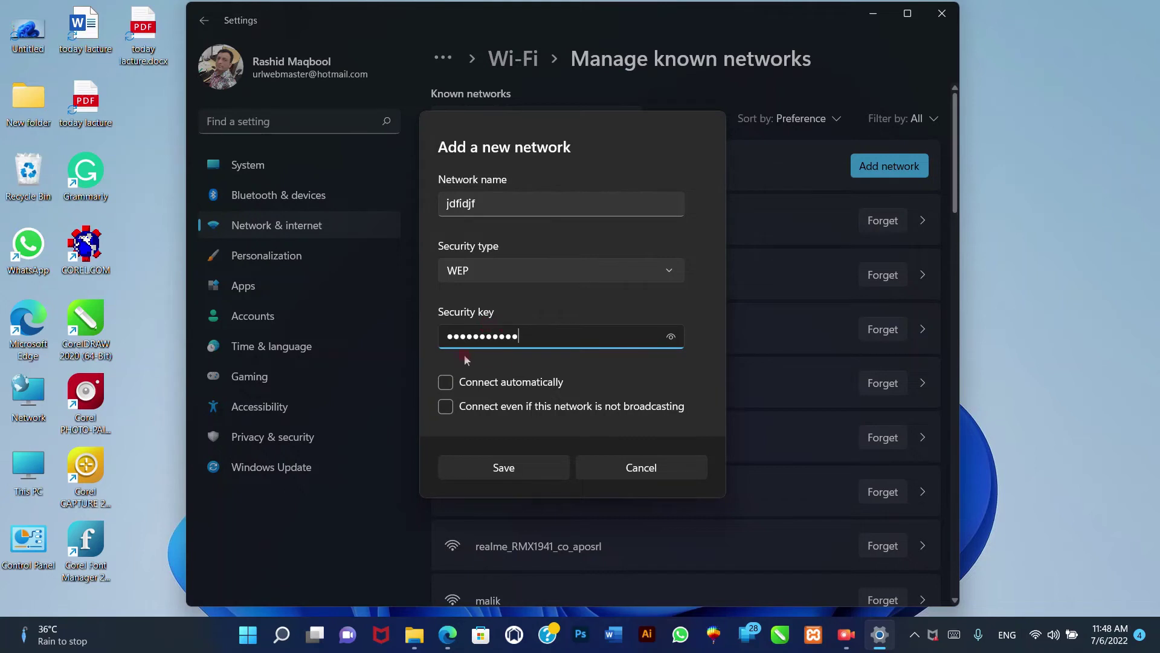
click(671, 336)
click(447, 387)
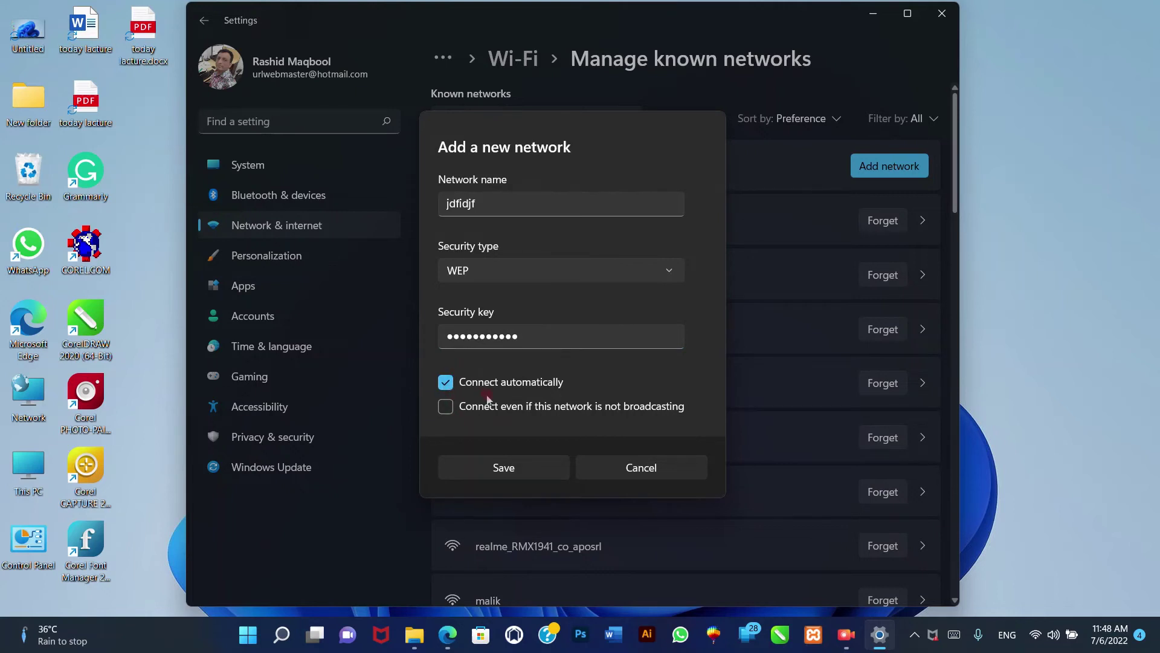
click(447, 408)
click(532, 472)
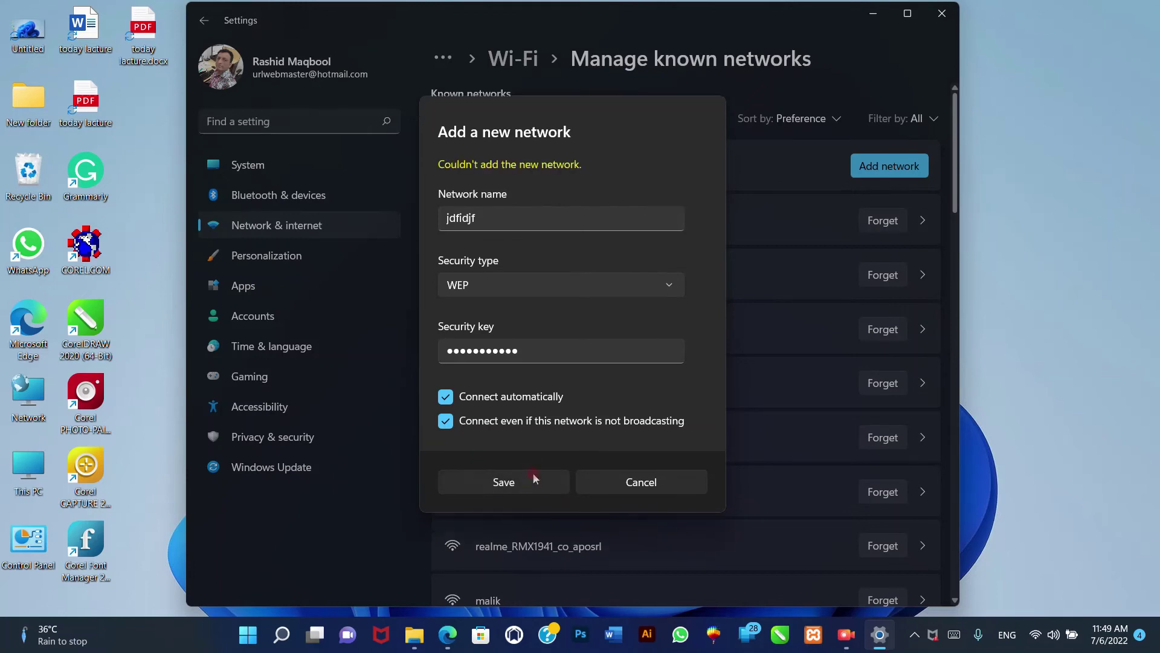
click(592, 487)
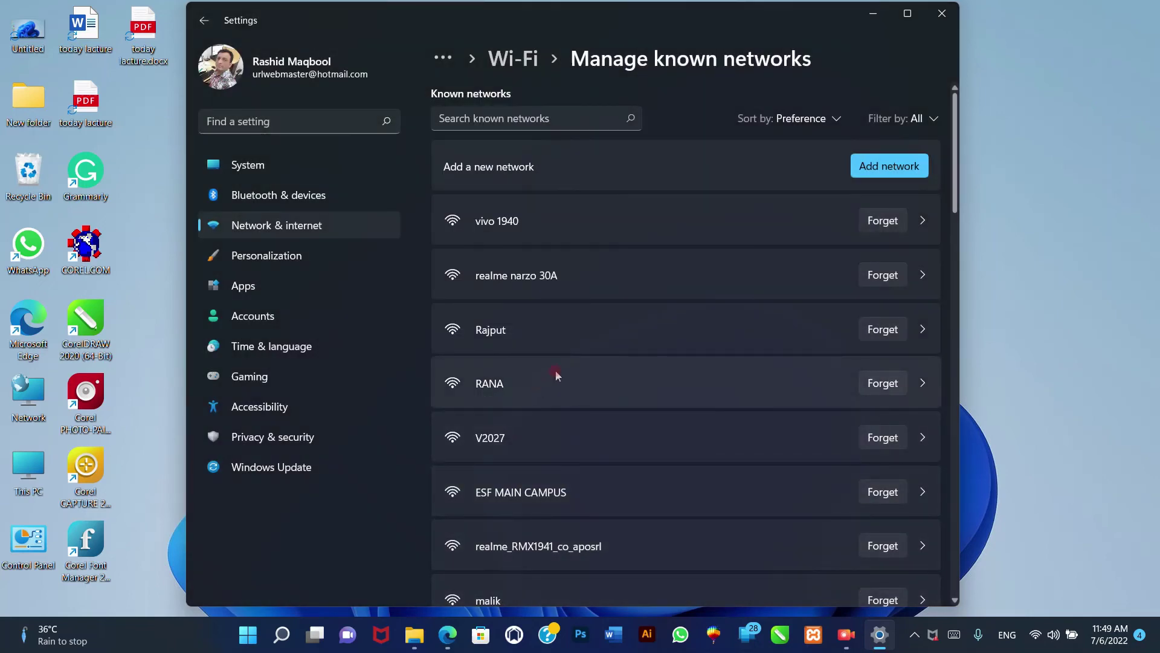
- Close and relaunch Settings, then go to the Wi-Fi page under Network & internet
click(942, 13)
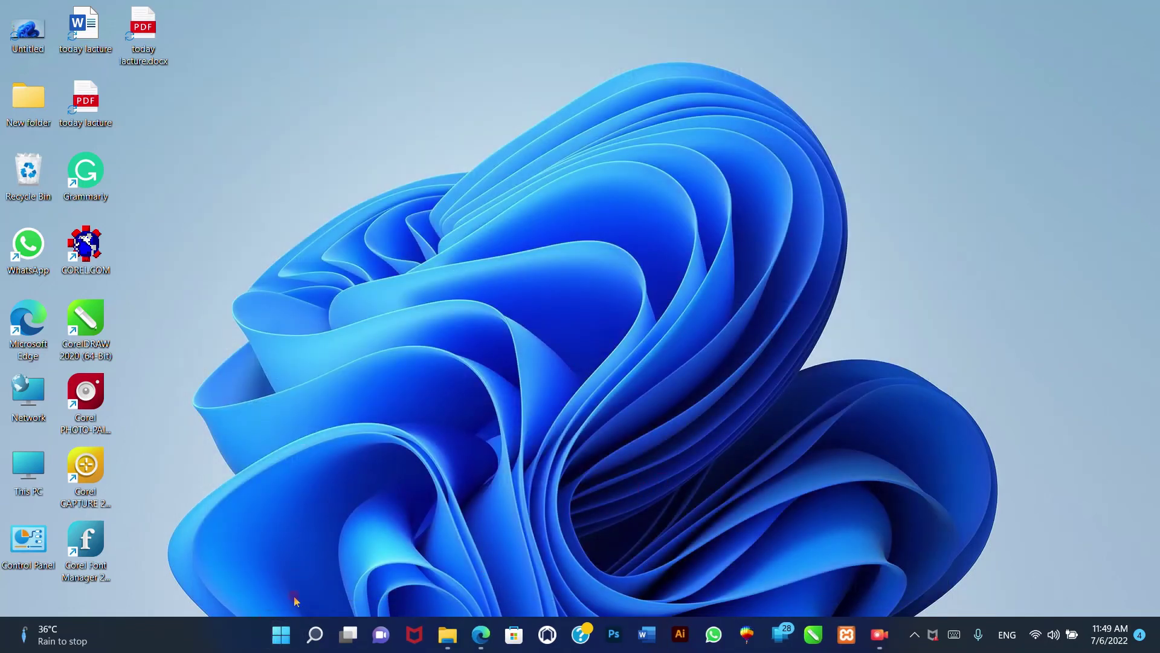
click(283, 634)
click(383, 349)
click(305, 225)
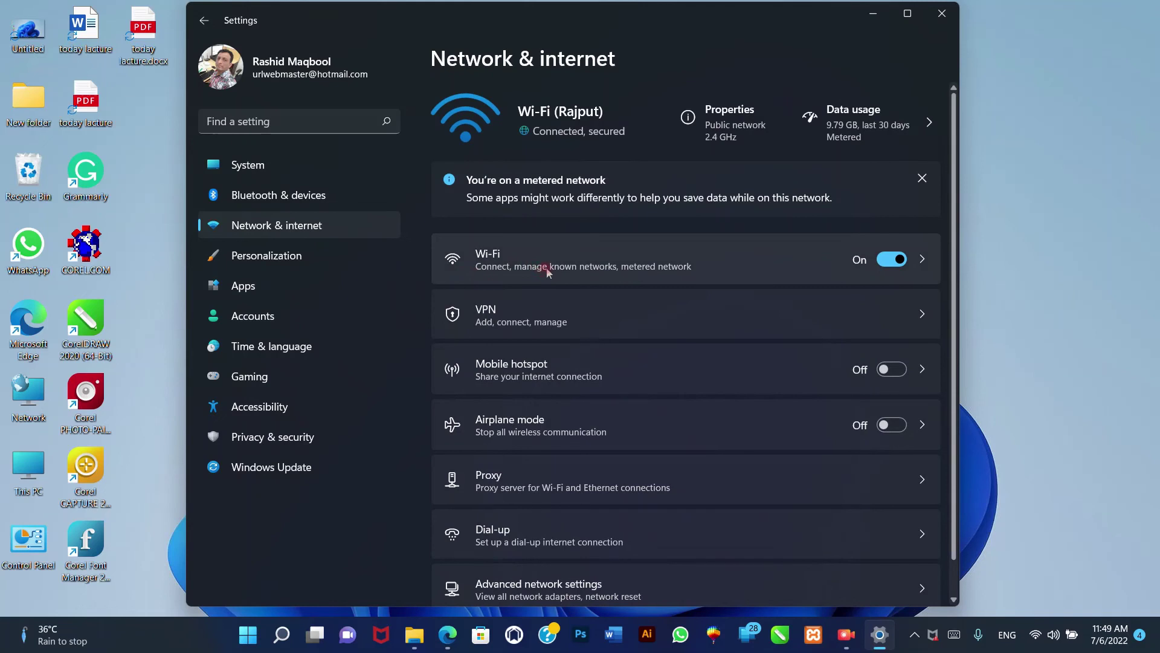
click(585, 271)
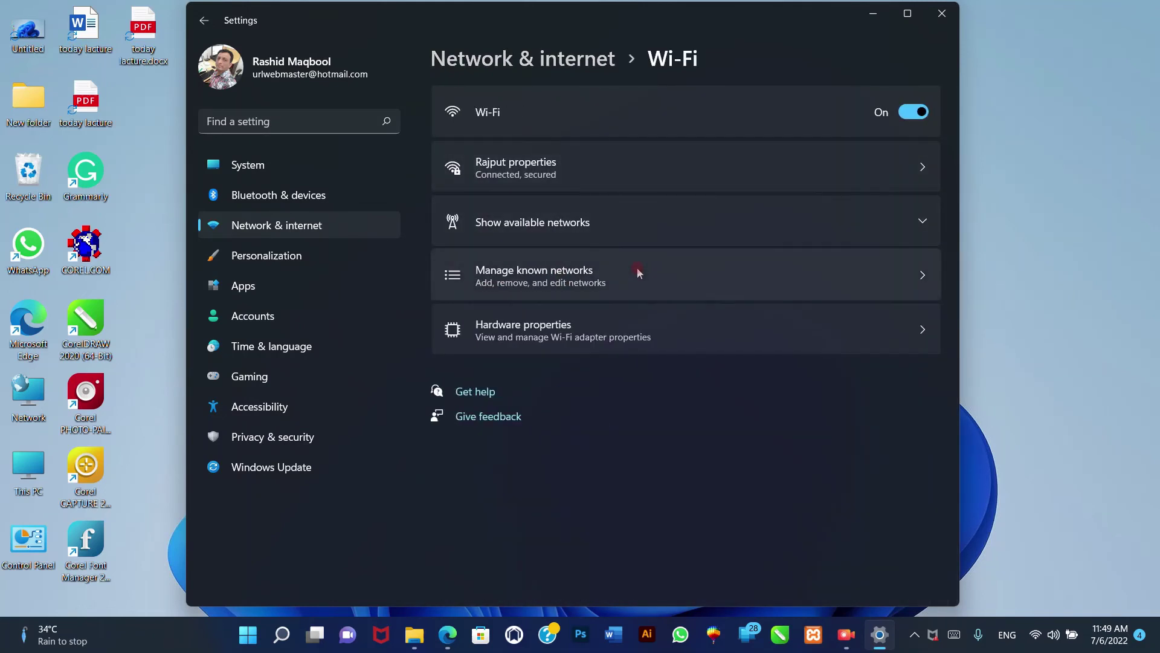
- Forget vivo 1940 in Manage known networks, then close Settings
click(628, 278)
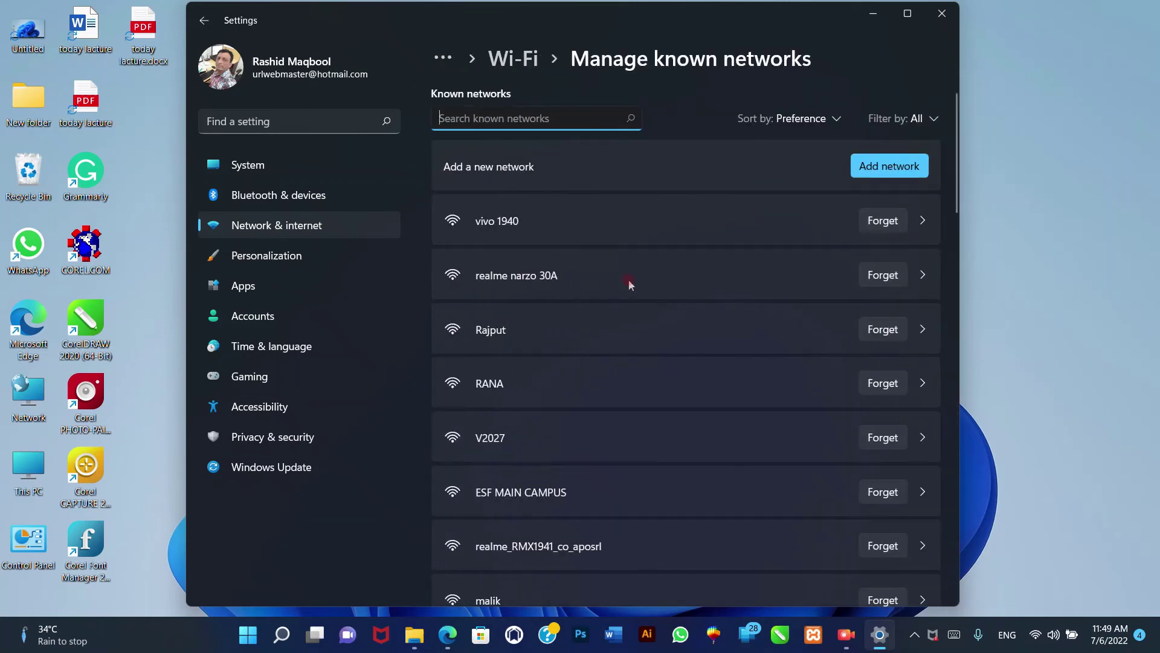
scroll(719, 393, down, 3)
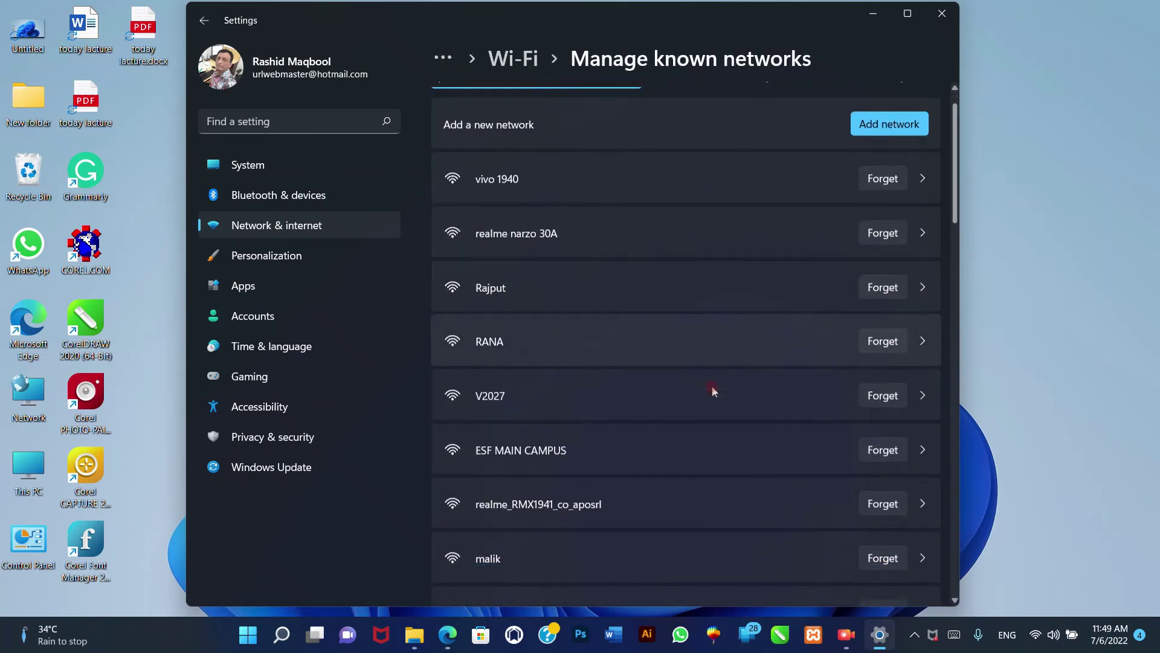
scroll(711, 403, down, 13)
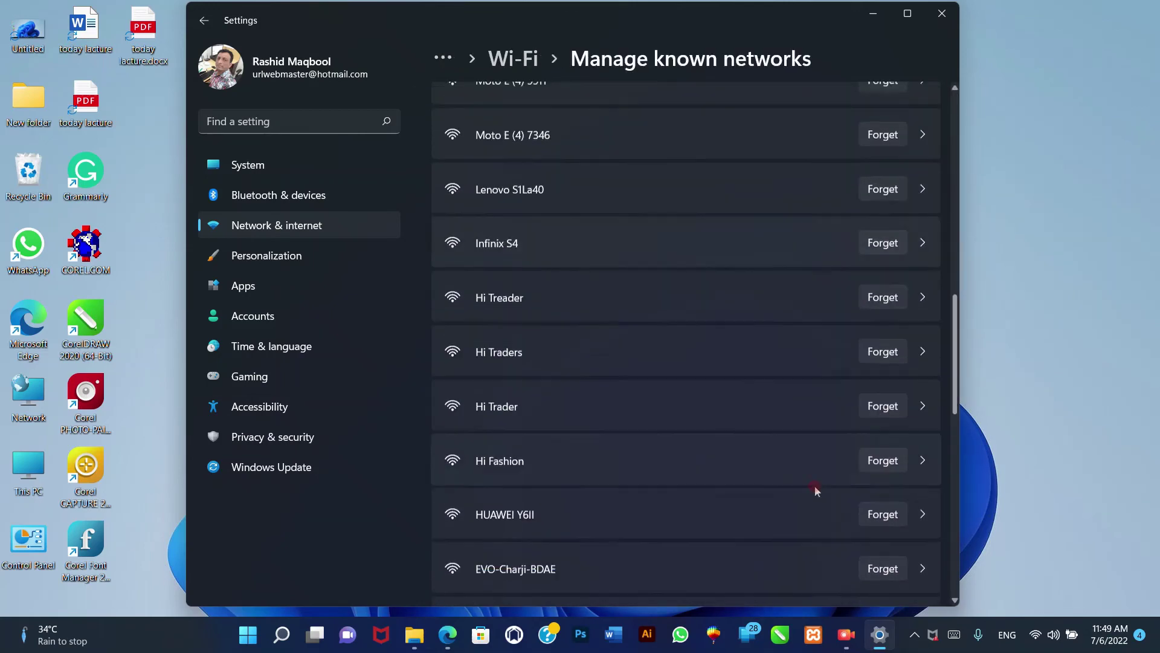
scroll(812, 349, up, 15)
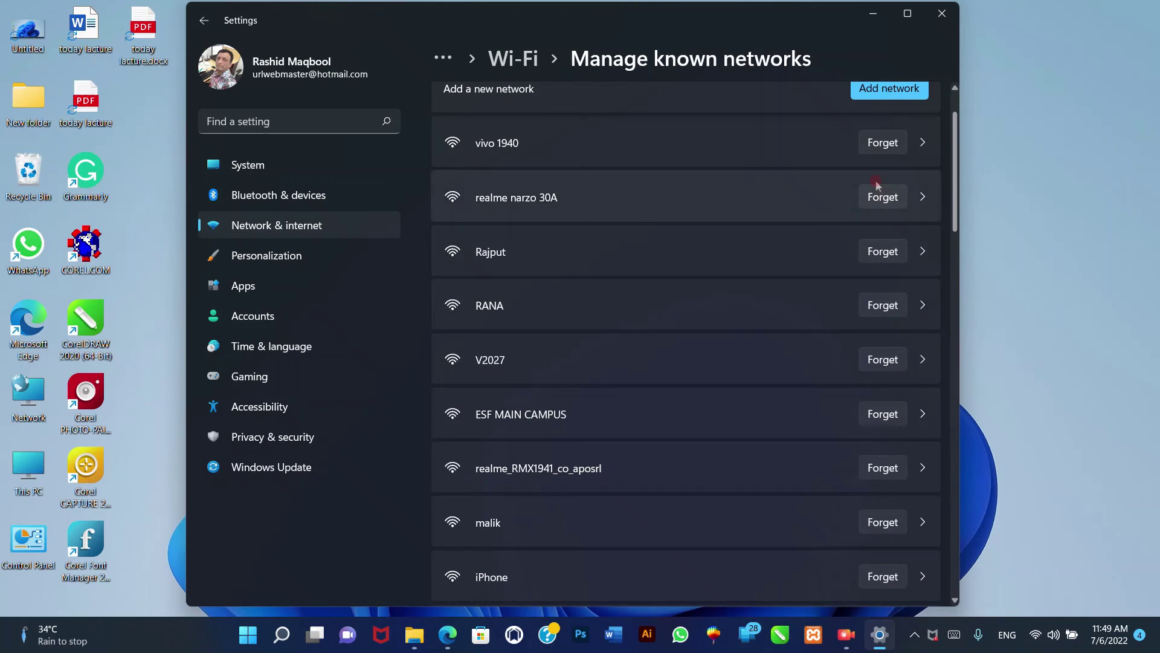
click(885, 144)
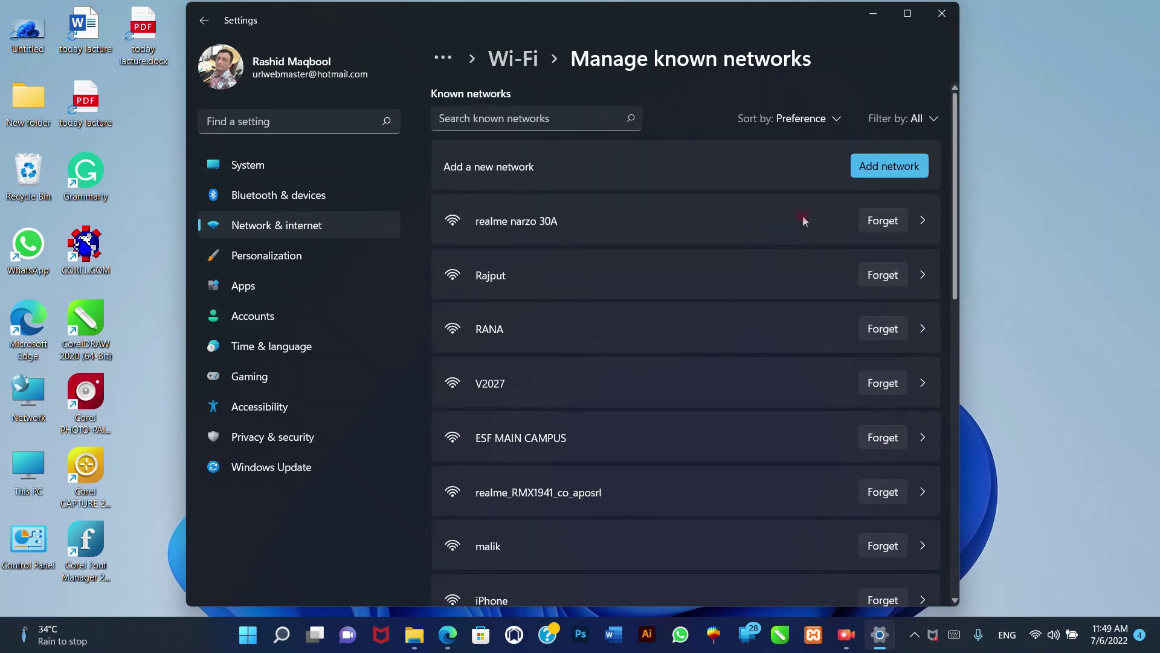
click(947, 17)
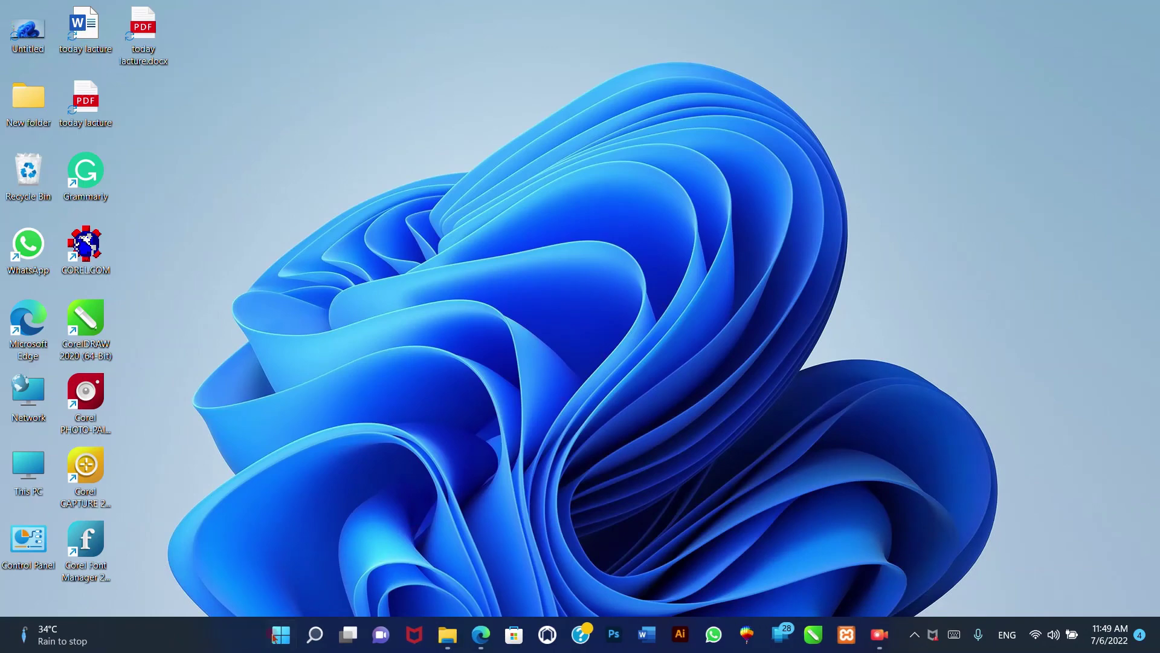
- Relaunch Settings from Start after closing it once, and open the Network & internet page
click(280, 635)
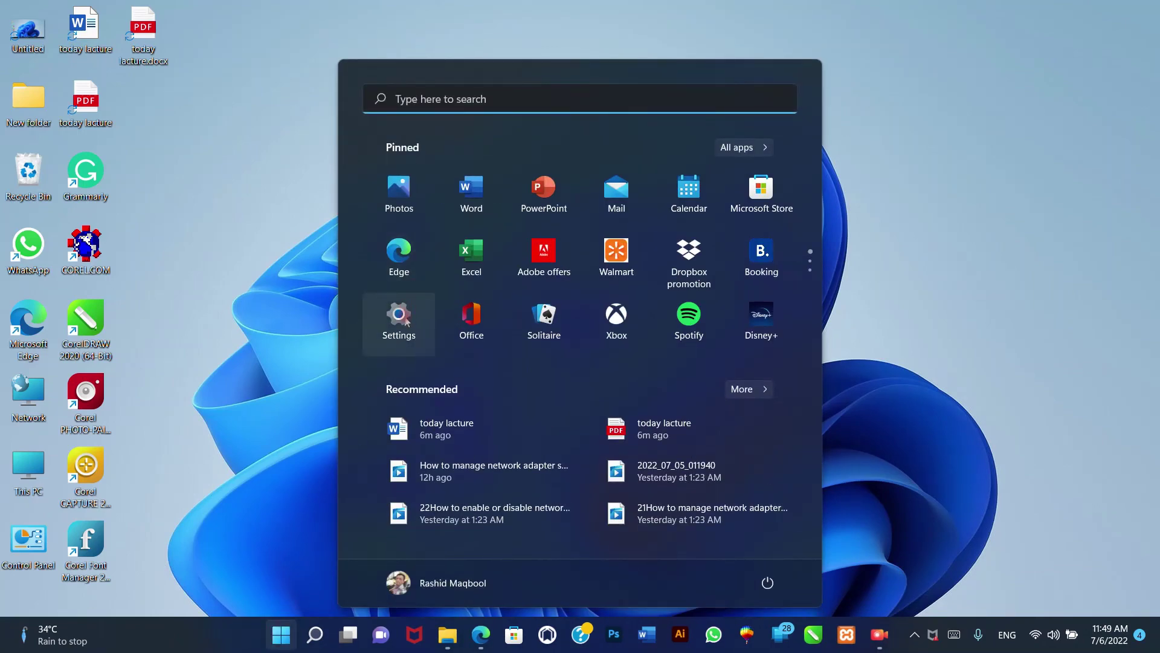
click(409, 326)
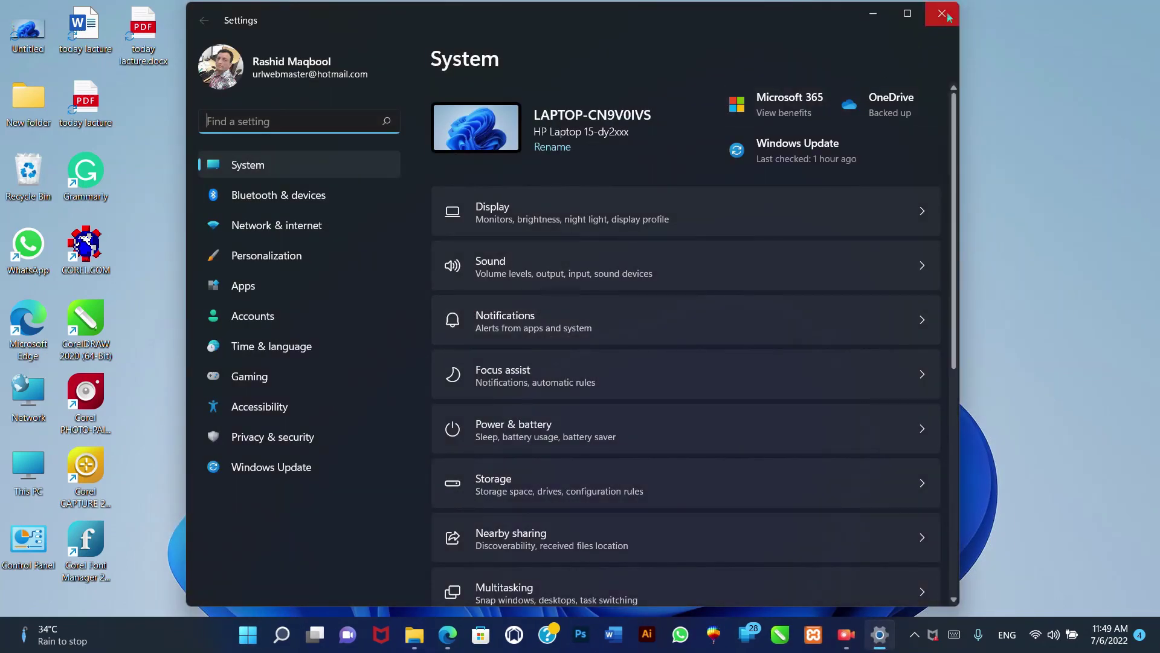
click(942, 14)
click(279, 635)
click(417, 332)
click(302, 234)
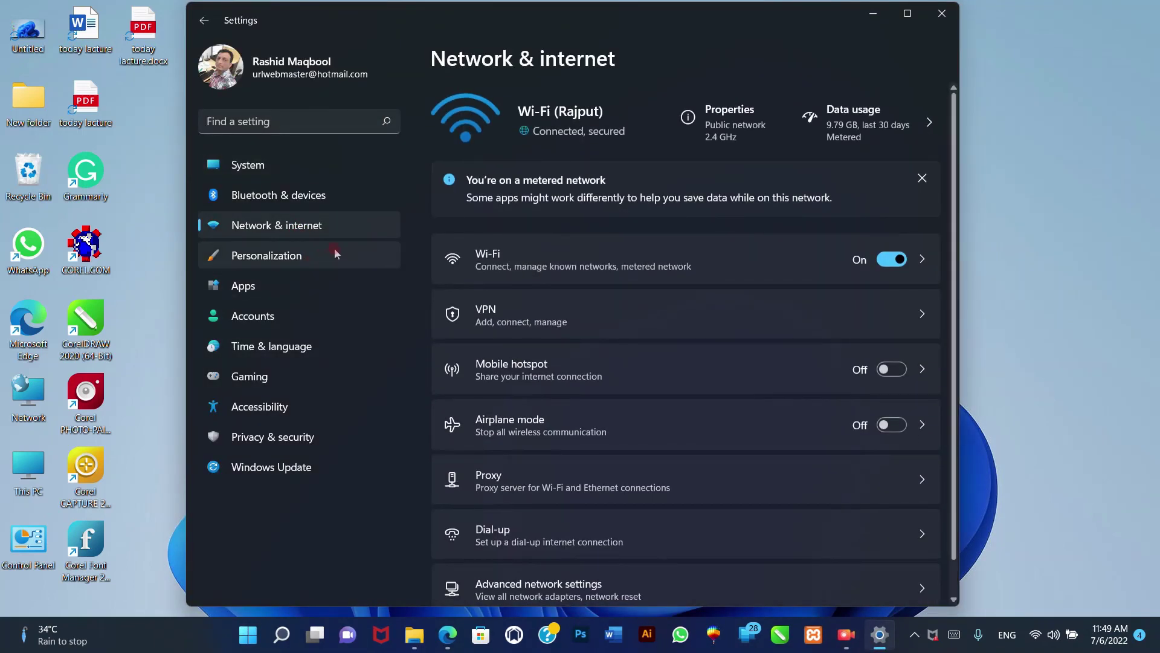
- Connect to the Ukasha Live network from the available Wi-Fi list and enter its security key
click(605, 281)
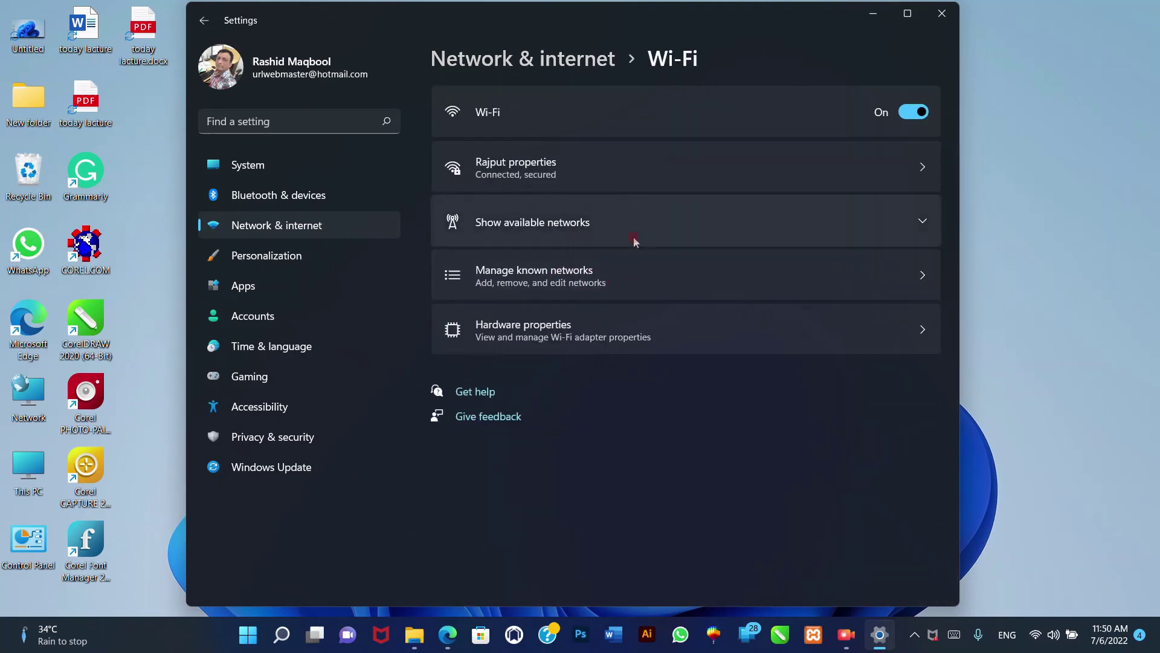
click(596, 223)
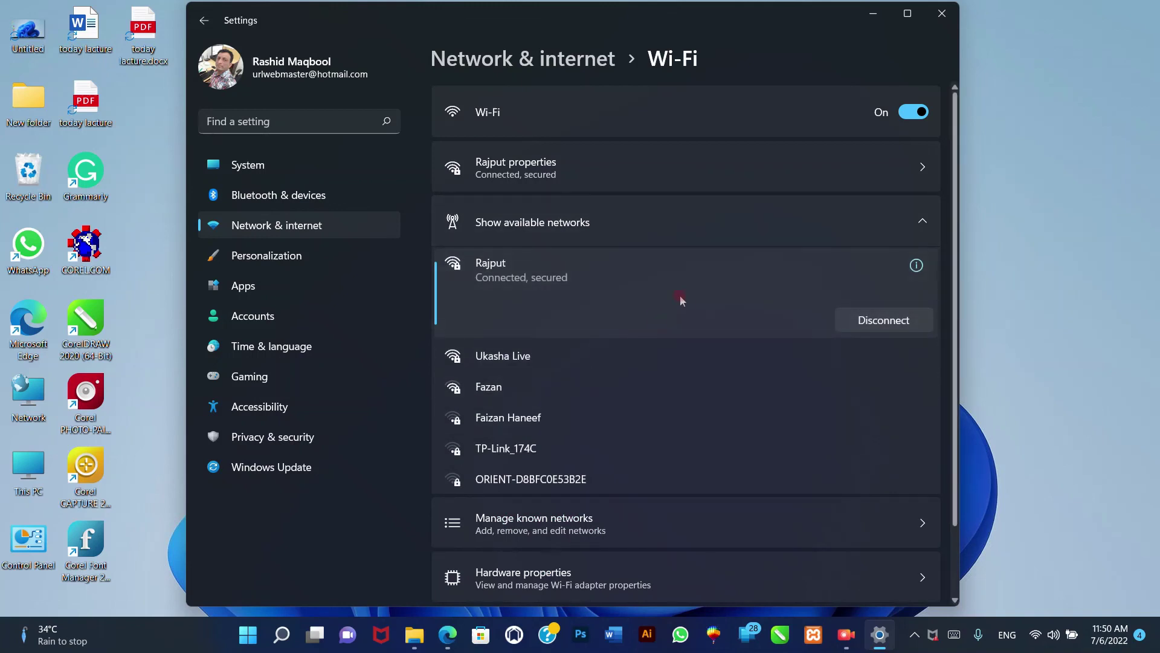
click(654, 366)
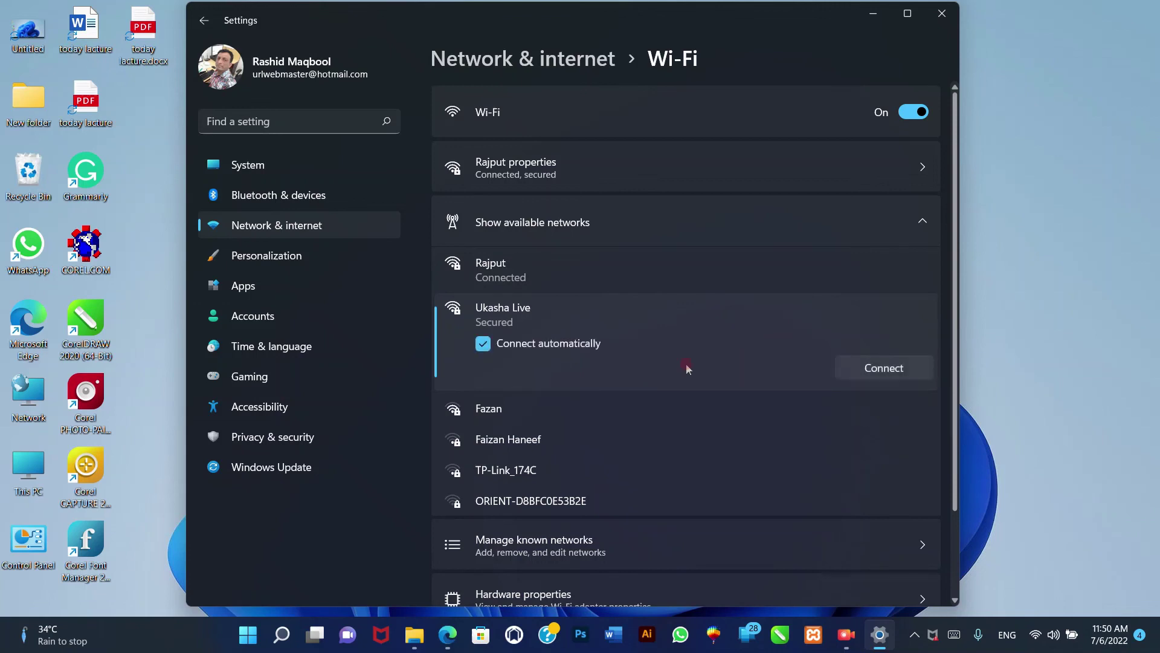
click(879, 366)
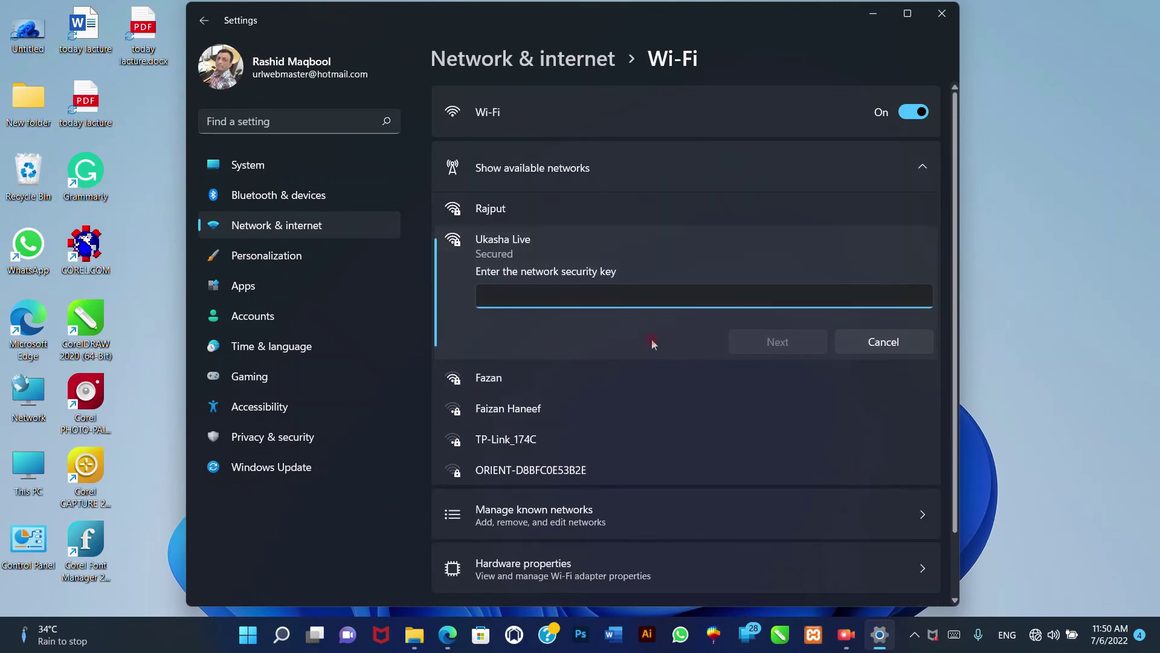
text(*******)
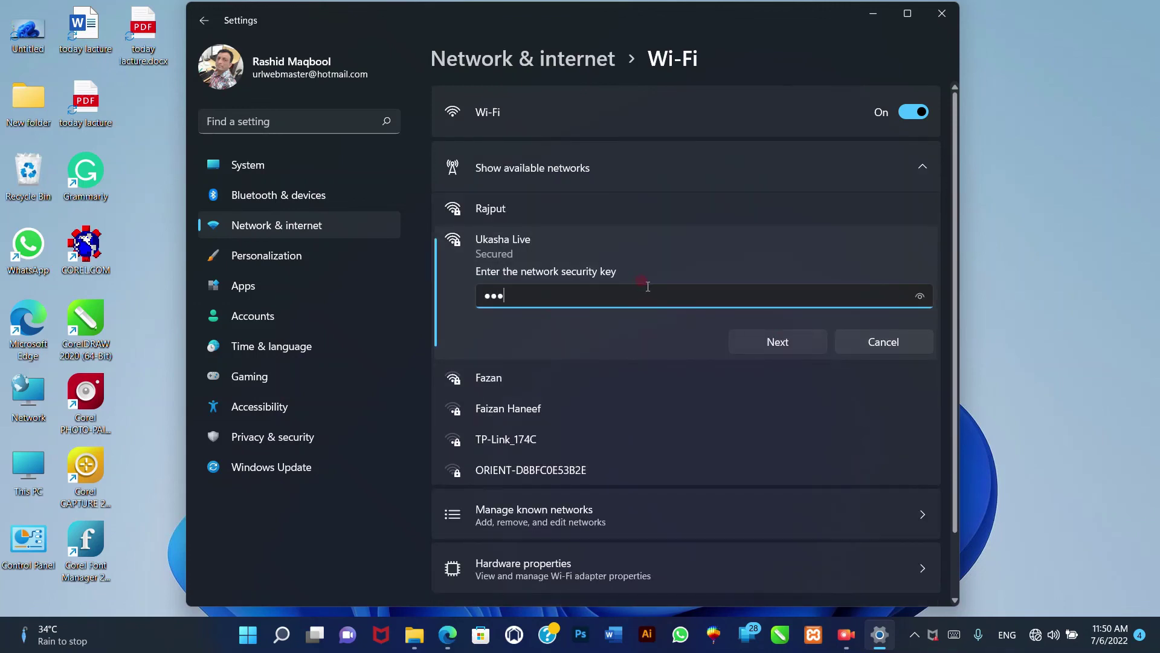